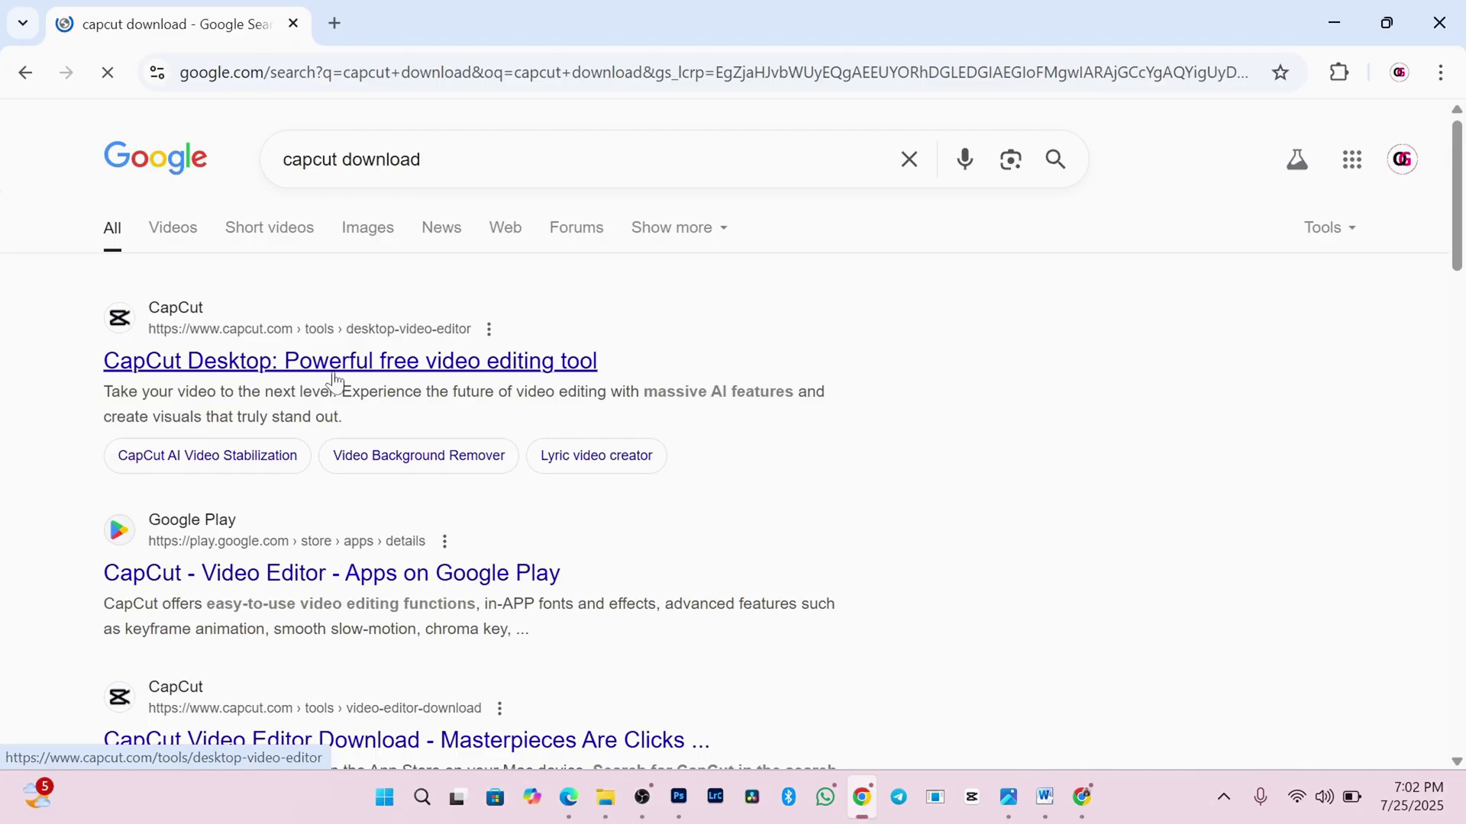
Open the CapCut Desktop page from the first Google result and launch the CapCut app
{"action": "left_click", "coordinate": [334, 374]}
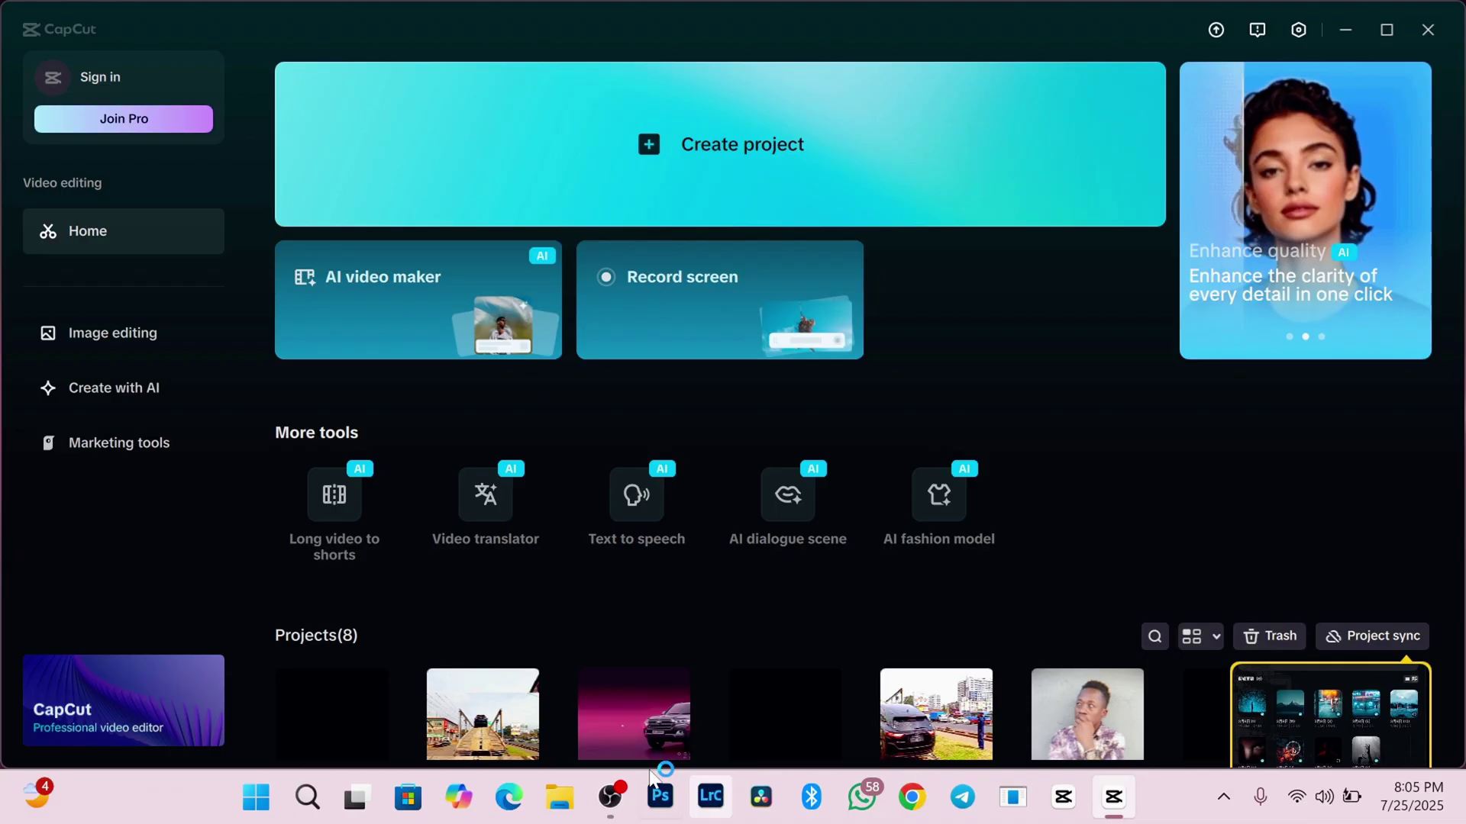
Check the Settings menu, then create a new blank project, 0725 (1)
{"action": "left_click", "coordinate": [1299, 29]}
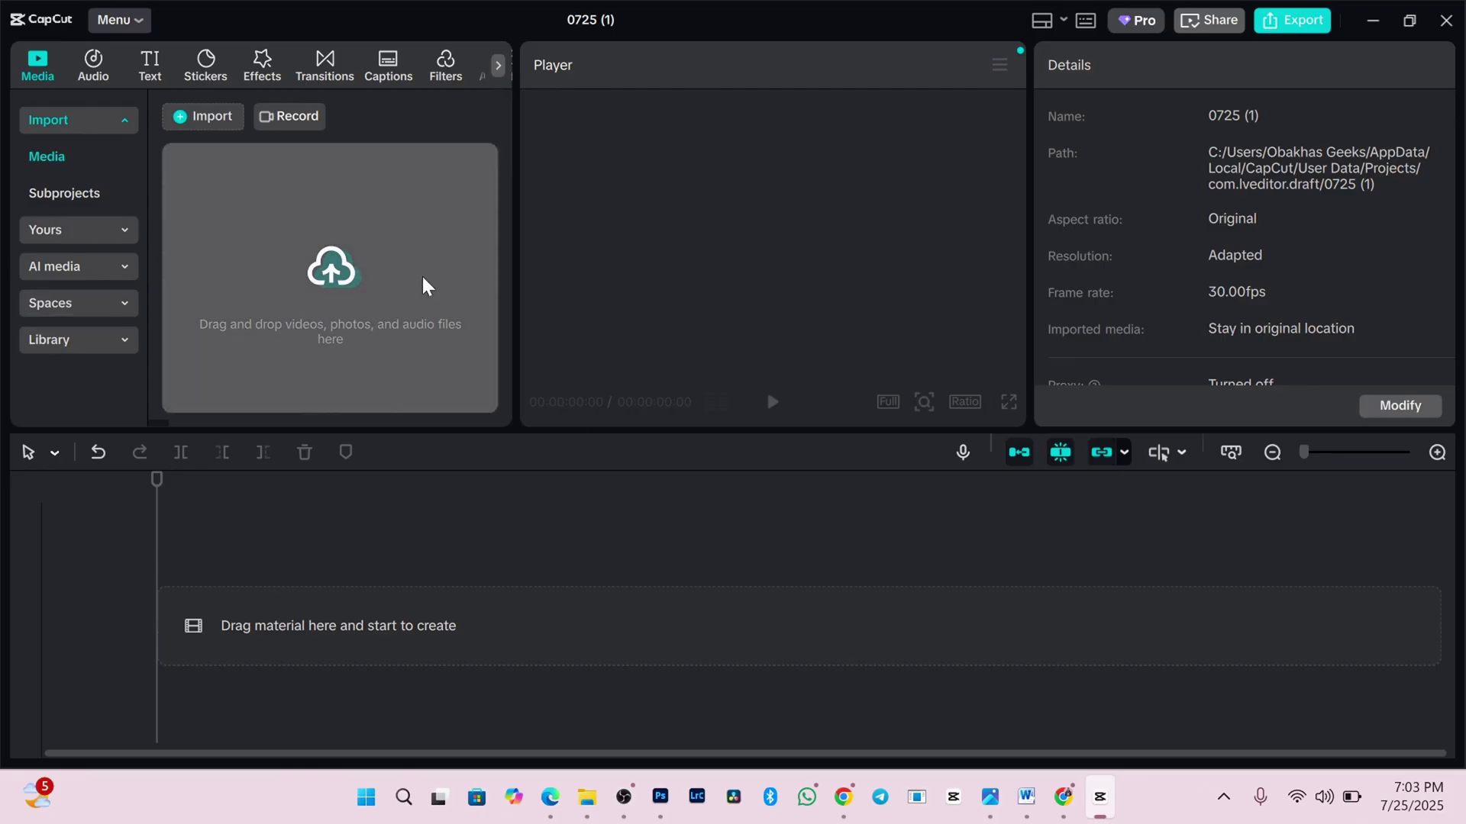
Import the downloaded money-counting video into Media and place it on the timeline
{"action": "left_click_drag", "start_coordinate": [630, 460], "coordinate": [626, 477]}
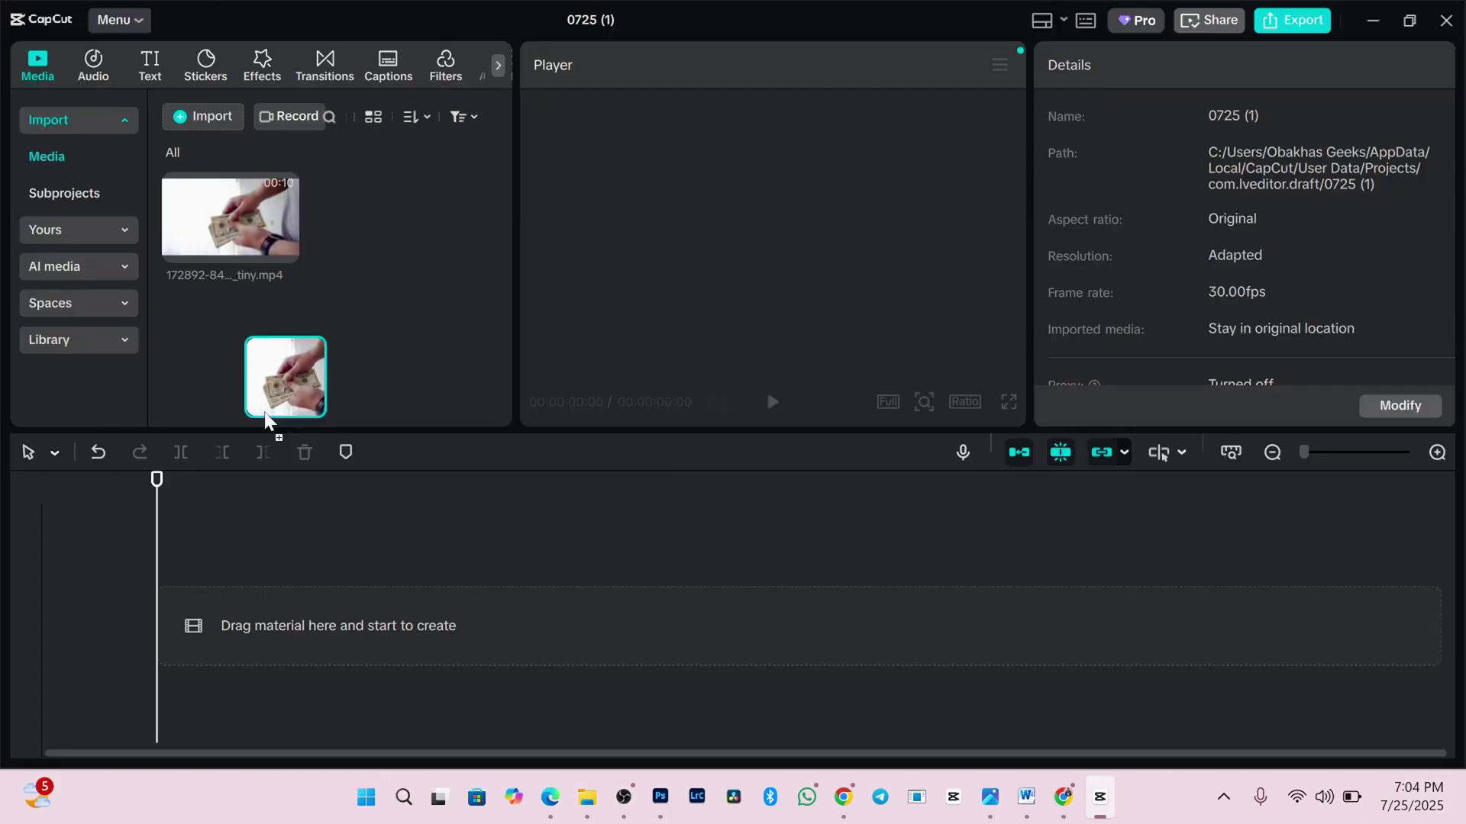
{"action": "left_click_drag", "start_coordinate": [268, 419], "coordinate": [383, 602]}
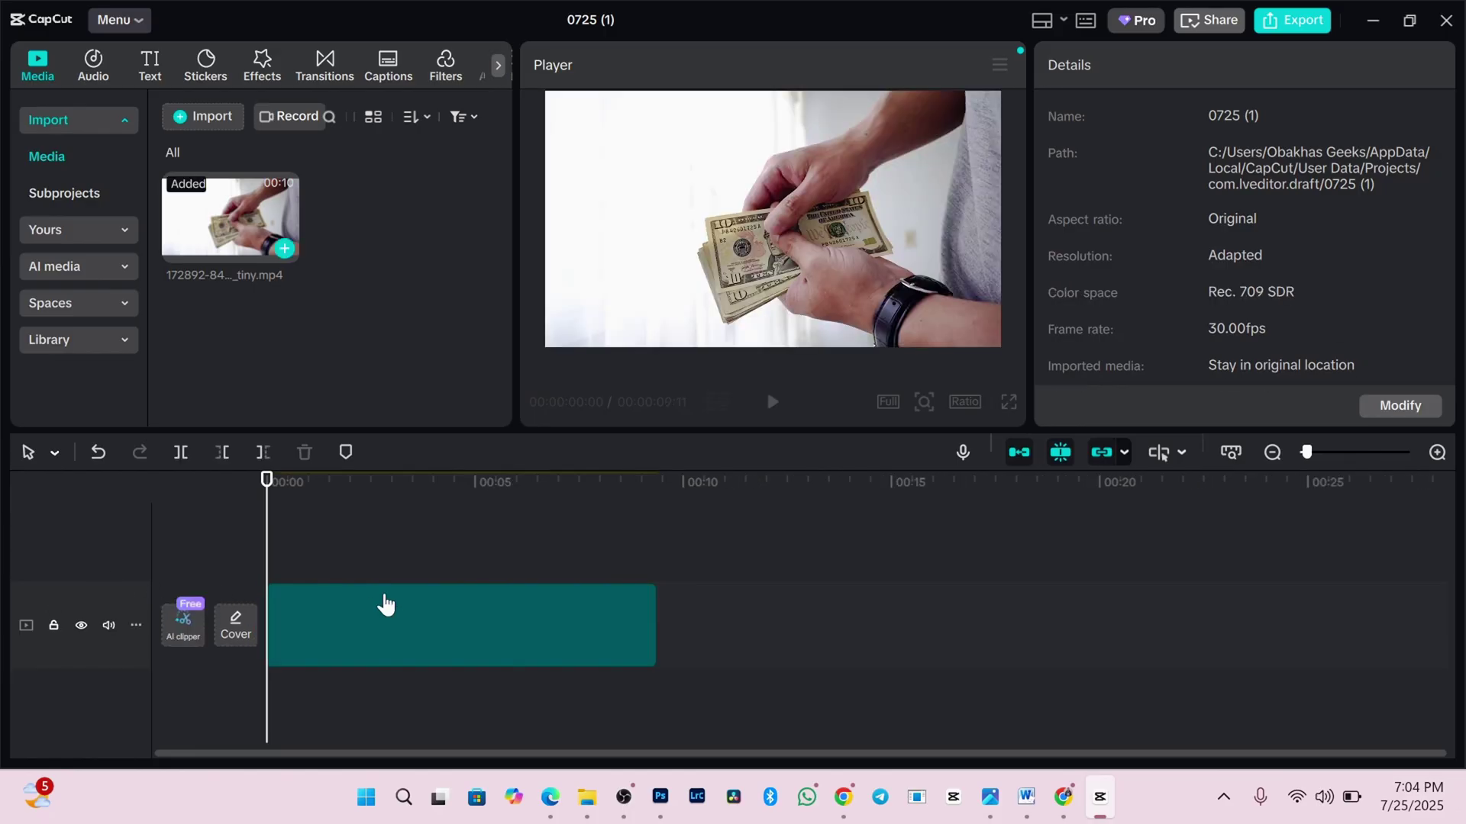
{"action": "left_click", "coordinate": [382, 602]}
Add the Rich Color filter and stretch it to the end of the video
{"action": "left_click", "coordinate": [262, 65]}
{"action": "left_click", "coordinate": [445, 70]}
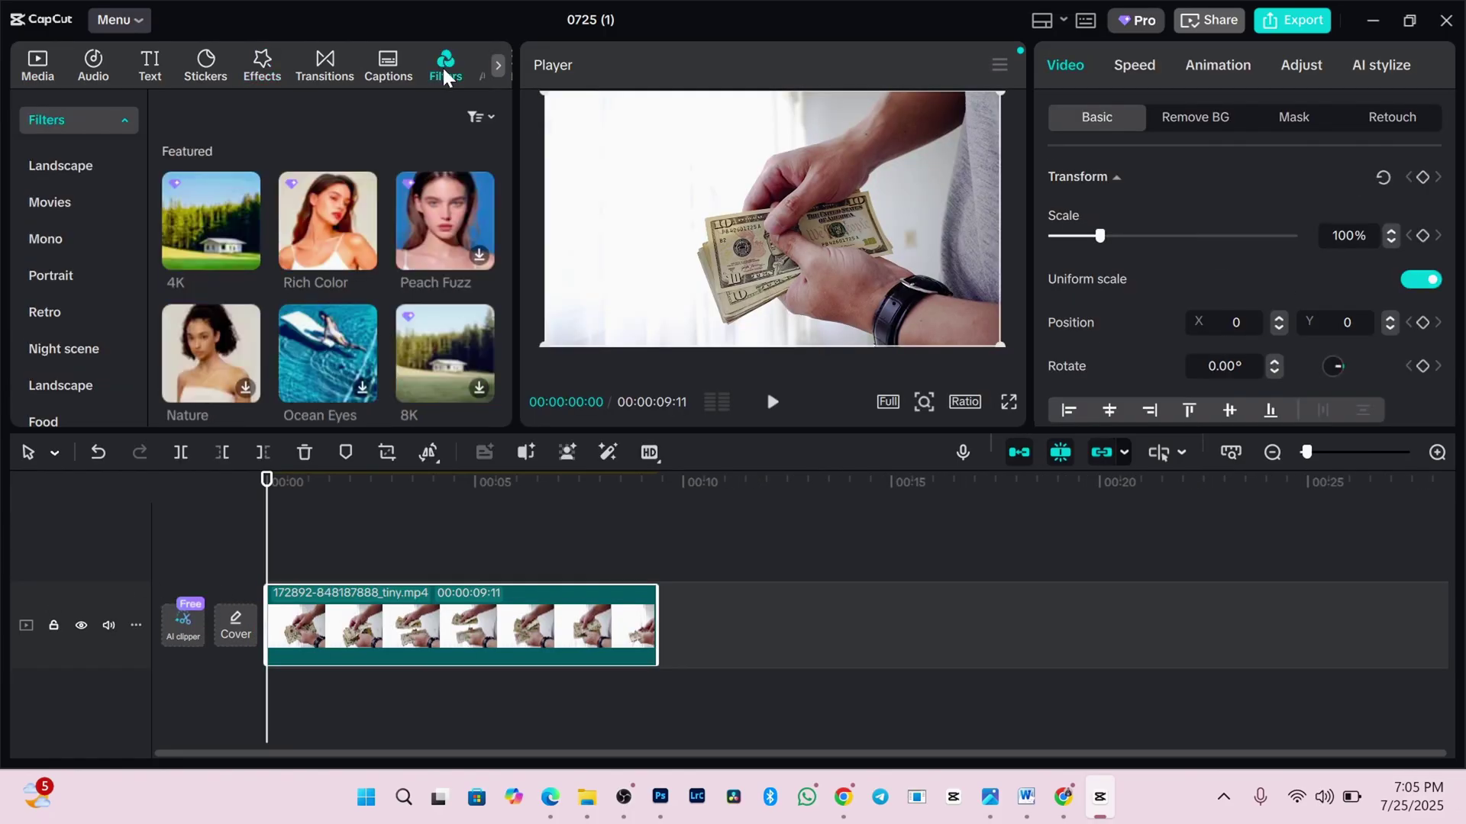
{"action": "left_click_drag", "start_coordinate": [345, 274], "coordinate": [278, 571]}
{"action": "left_click_drag", "start_coordinate": [390, 571], "coordinate": [657, 573]}
{"action": "left_click", "coordinate": [290, 542]}
Add the On & Off light effect at the clip's start and preview playback
{"action": "left_click", "coordinate": [262, 65]}
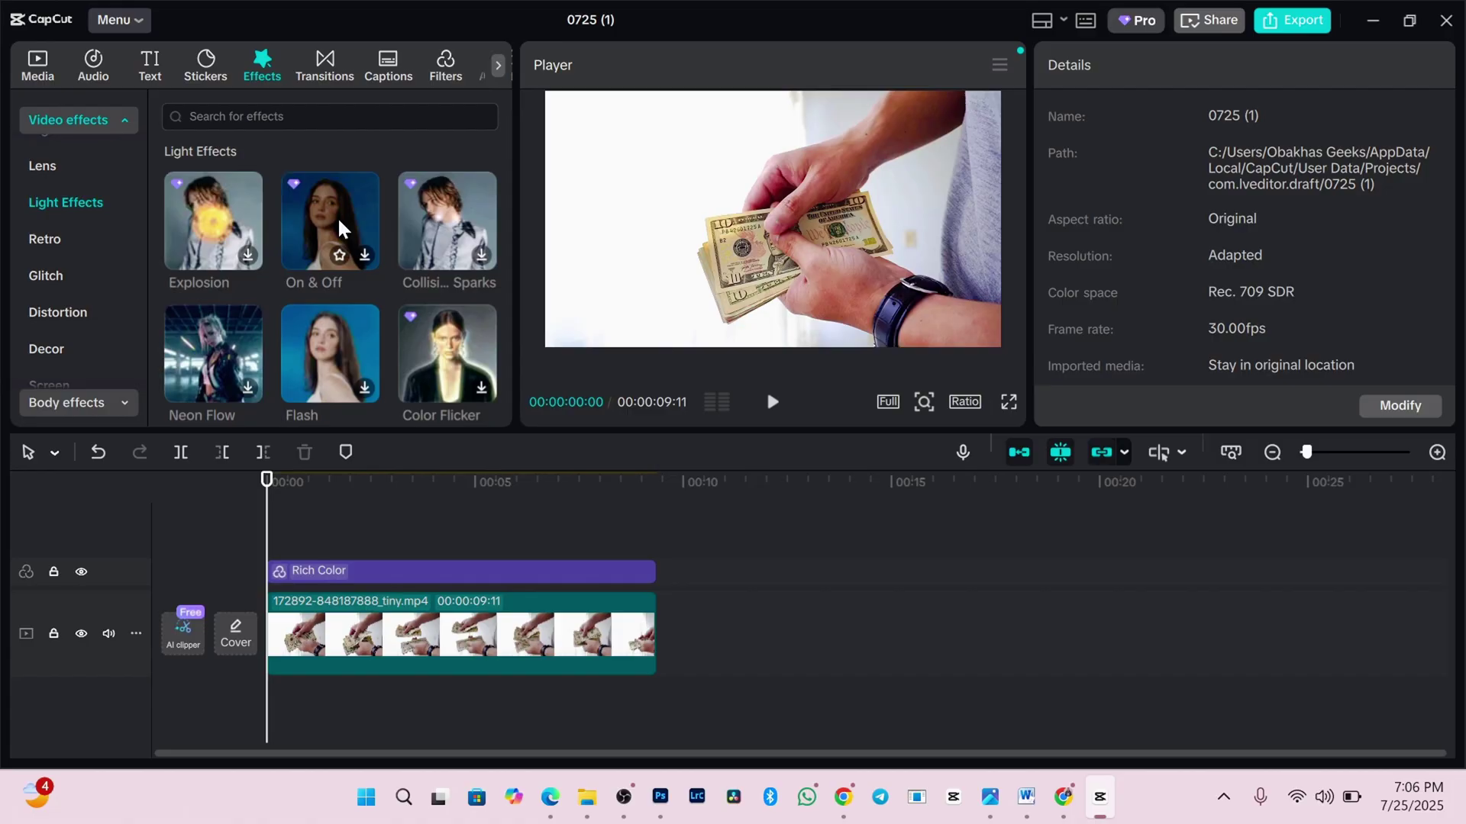
{"action": "left_click_drag", "start_coordinate": [317, 255], "coordinate": [252, 540]}
{"action": "left_click", "coordinate": [772, 402]}
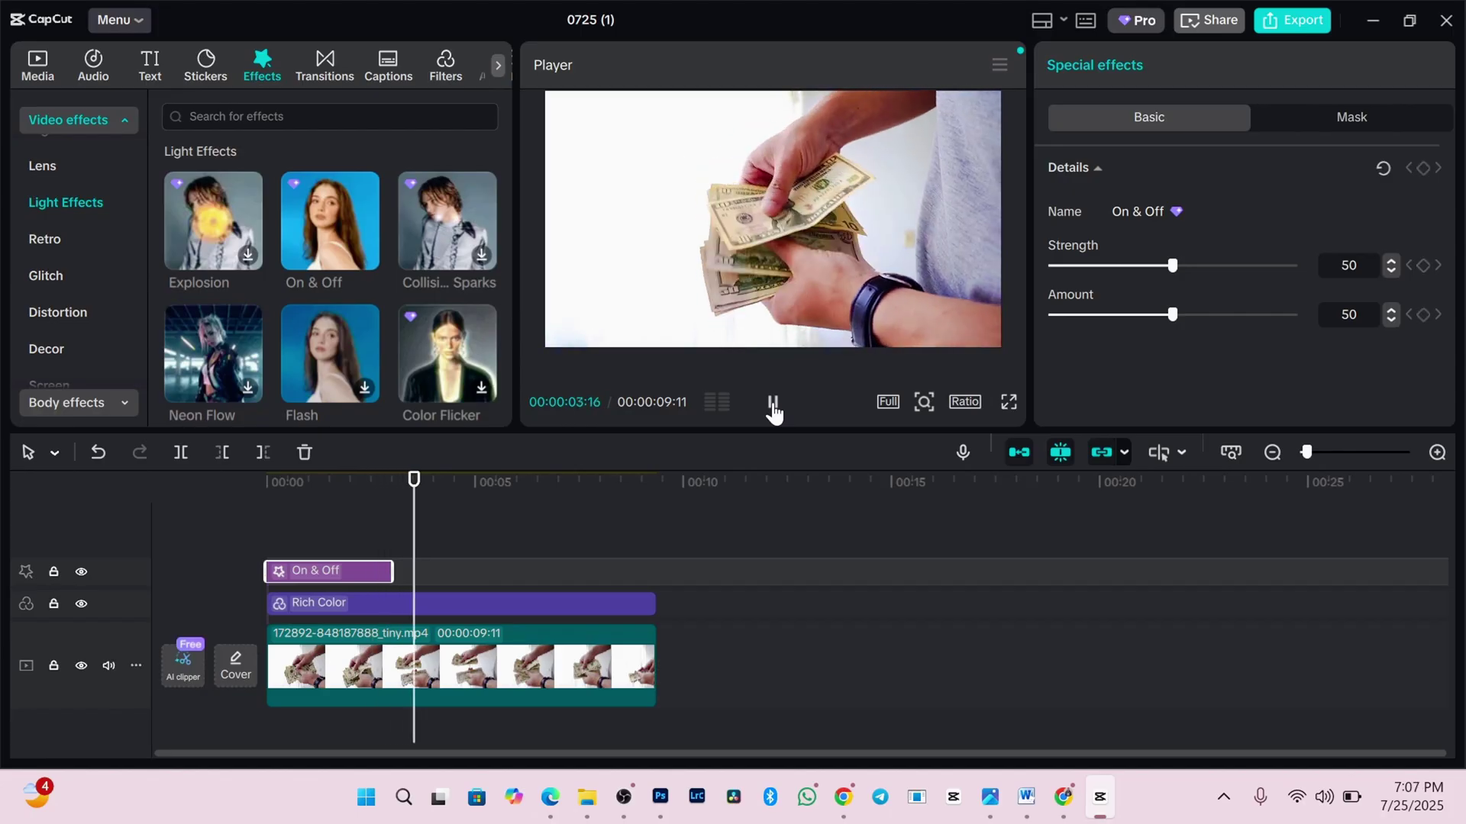
Try exporting the video, then decline the Pro prompt and go back to editing
{"action": "left_click", "coordinate": [771, 403]}
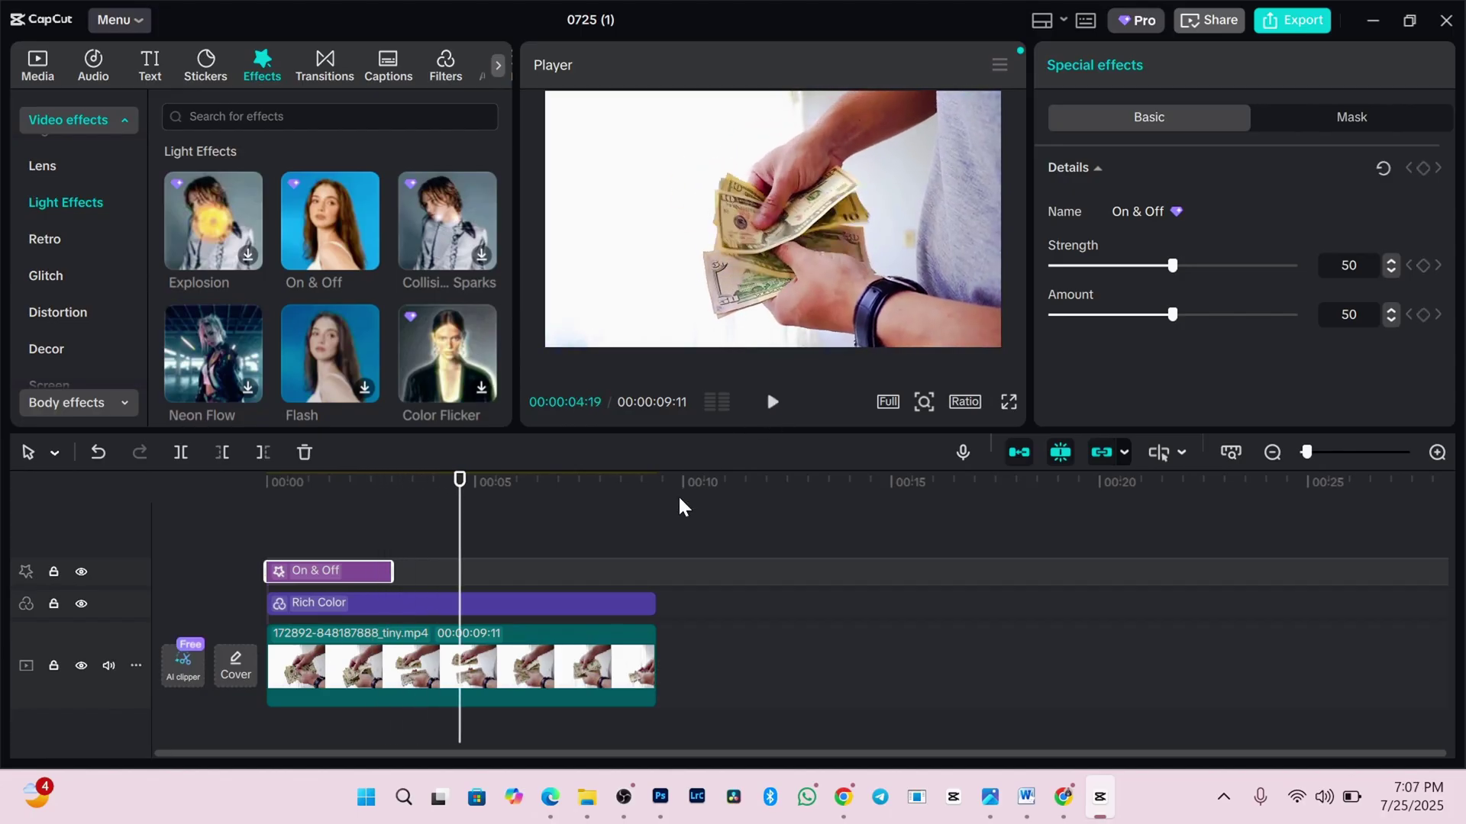
{"action": "left_click", "coordinate": [1298, 23]}
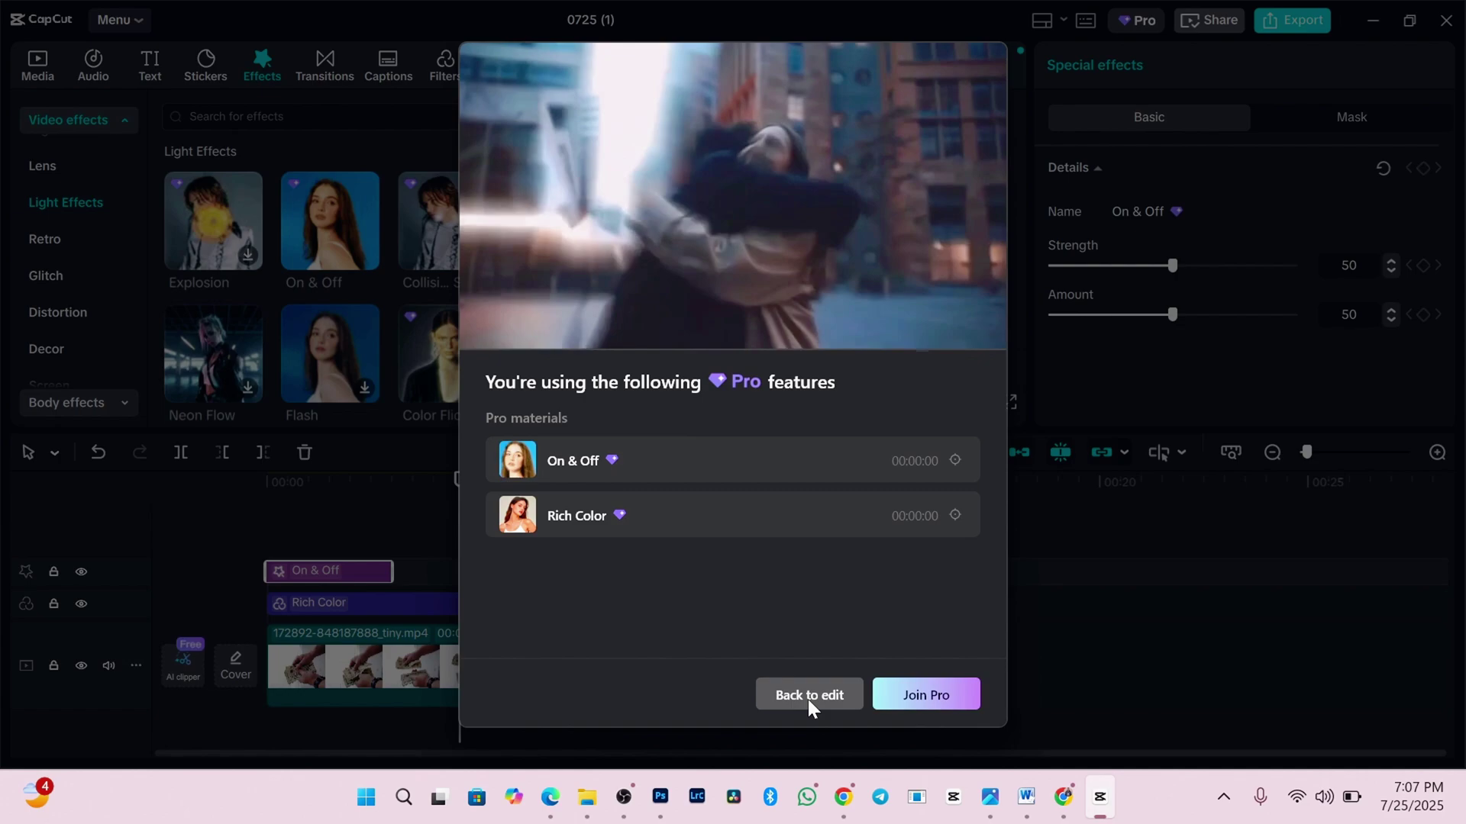
{"action": "left_click", "coordinate": [806, 697]}
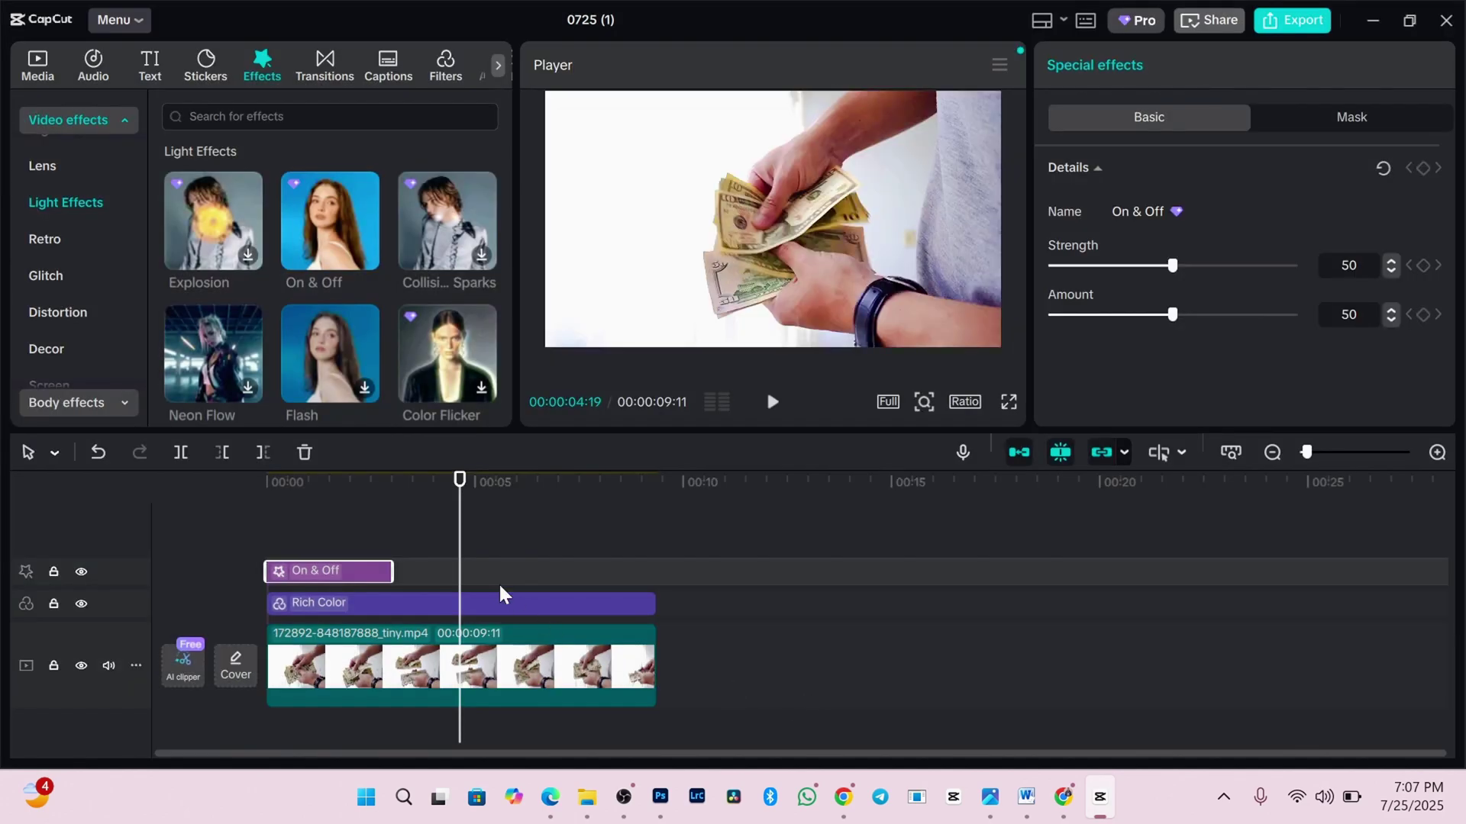
Select the clip, filter and effect and merge them into Compound clip1 with Alt+G
{"action": "left_click_drag", "start_coordinate": [851, 528], "coordinate": [254, 723]}
{"action": "right_click", "coordinate": [469, 610]}
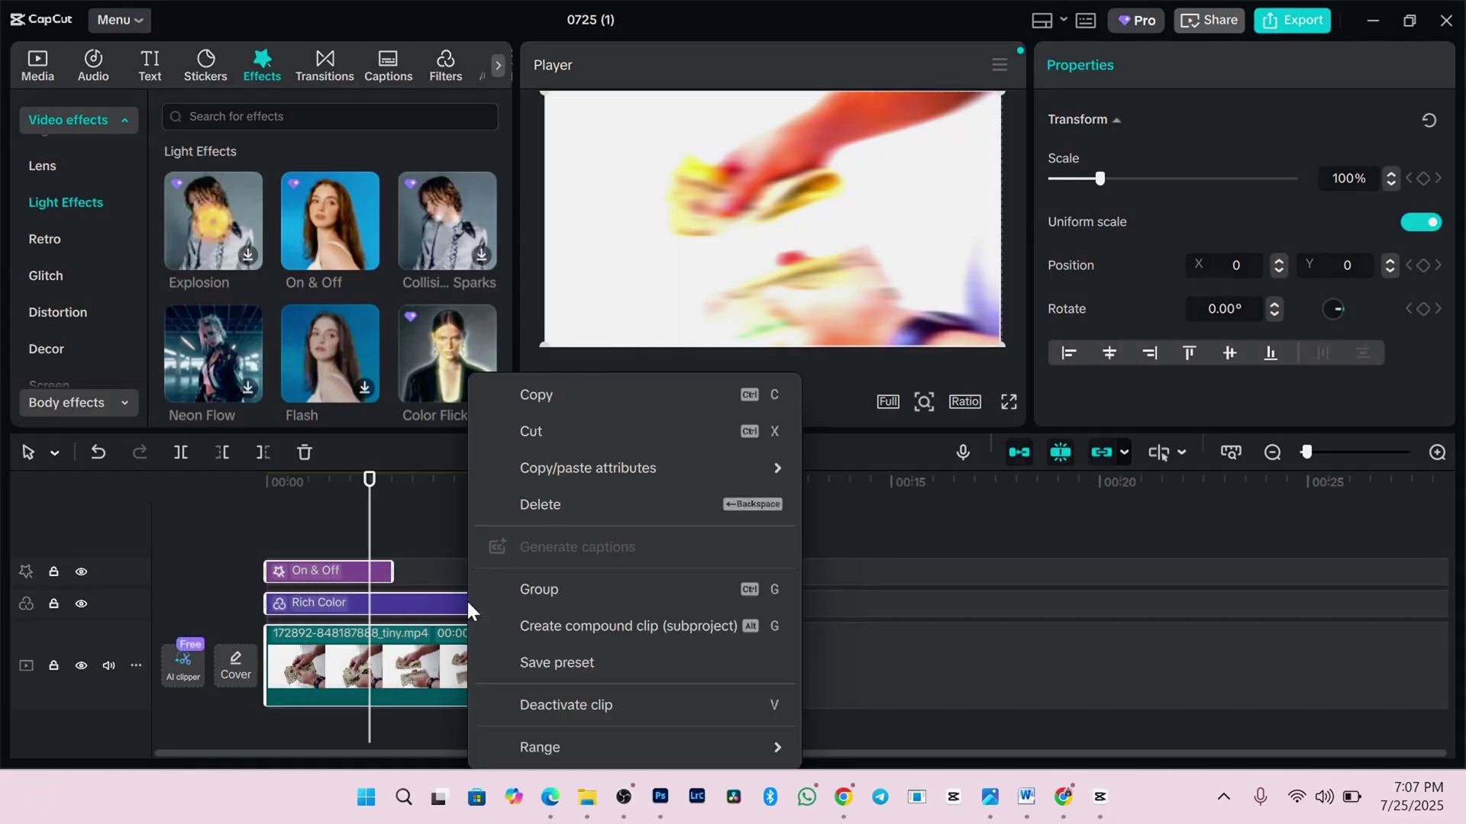
{"action": "key", "text": "Escape"}
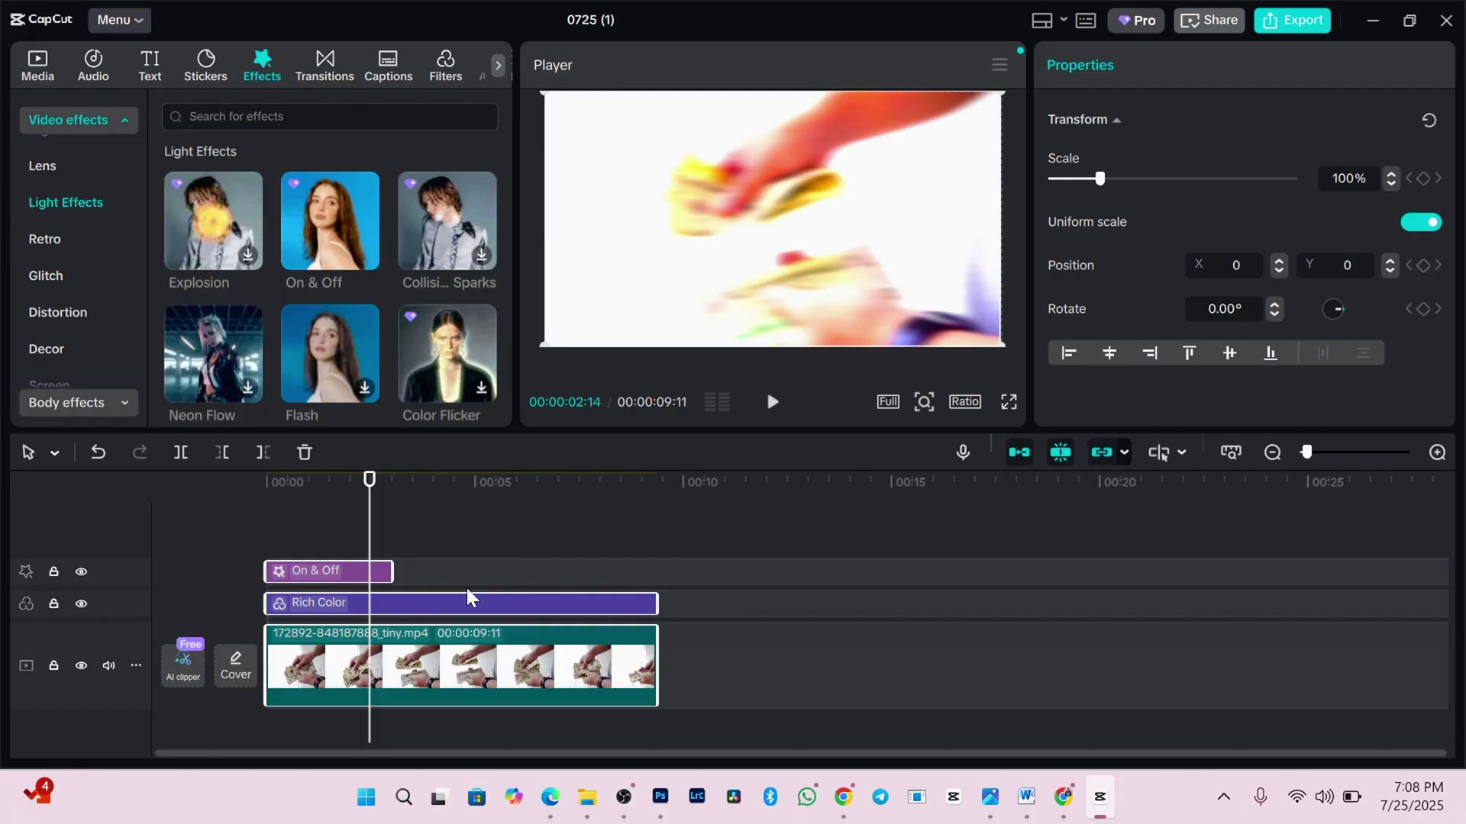
{"action": "key", "text": "alt+g"}
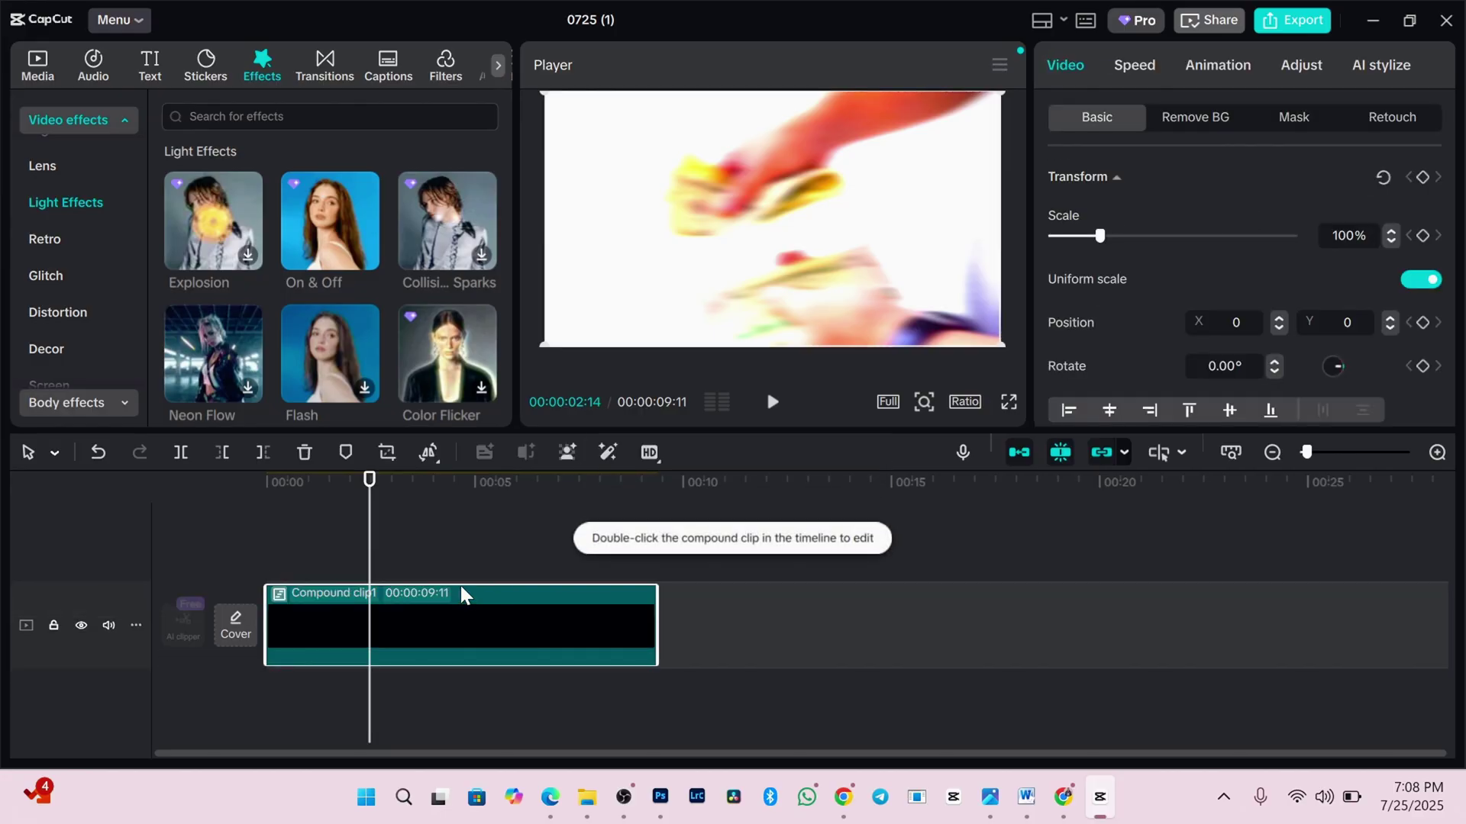
Rewind the playhead and pre-process Compound clip1
{"action": "left_click_drag", "start_coordinate": [365, 575], "coordinate": [266, 575]}
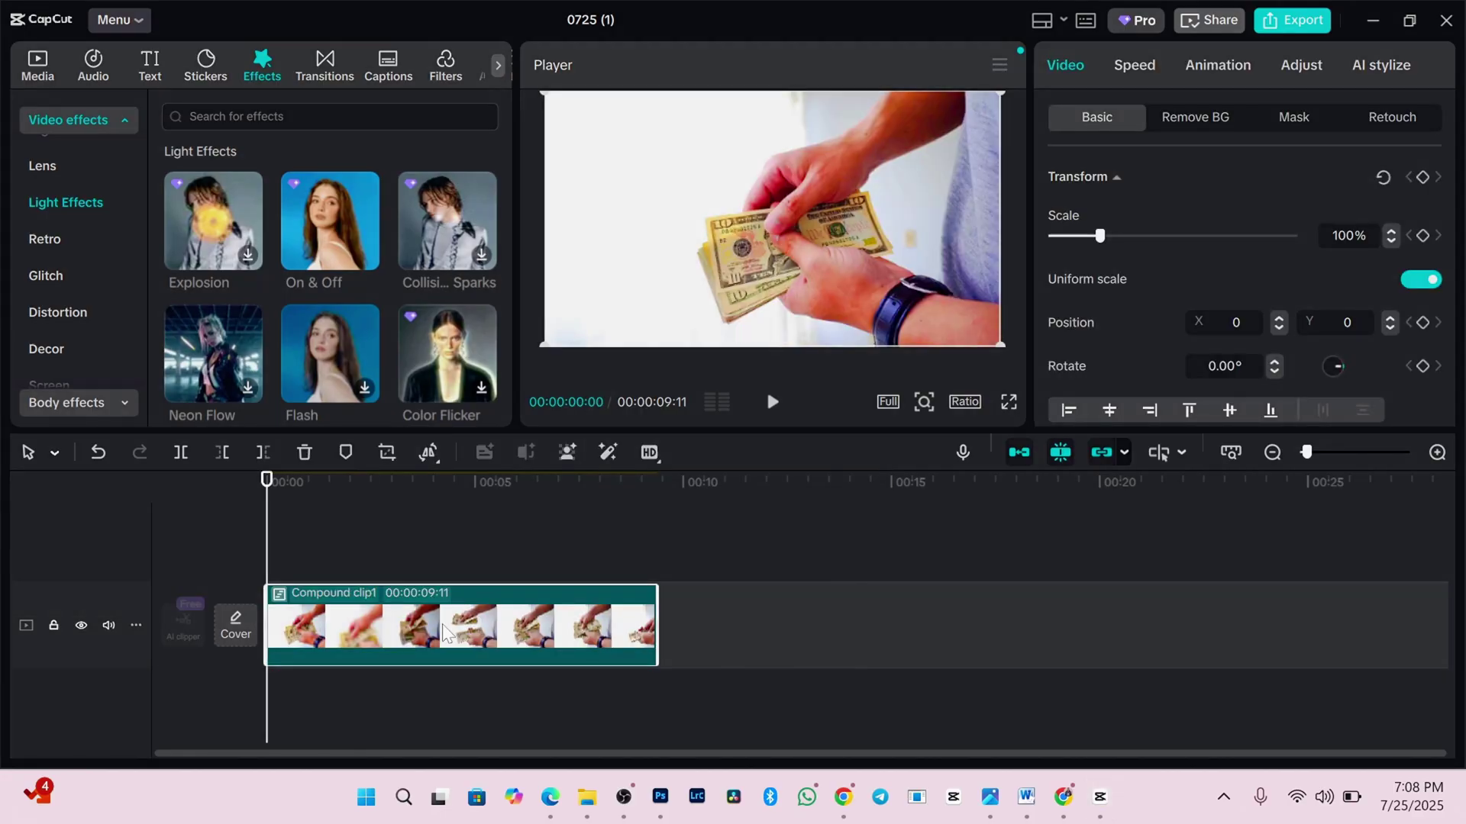
{"action": "right_click", "coordinate": [442, 625]}
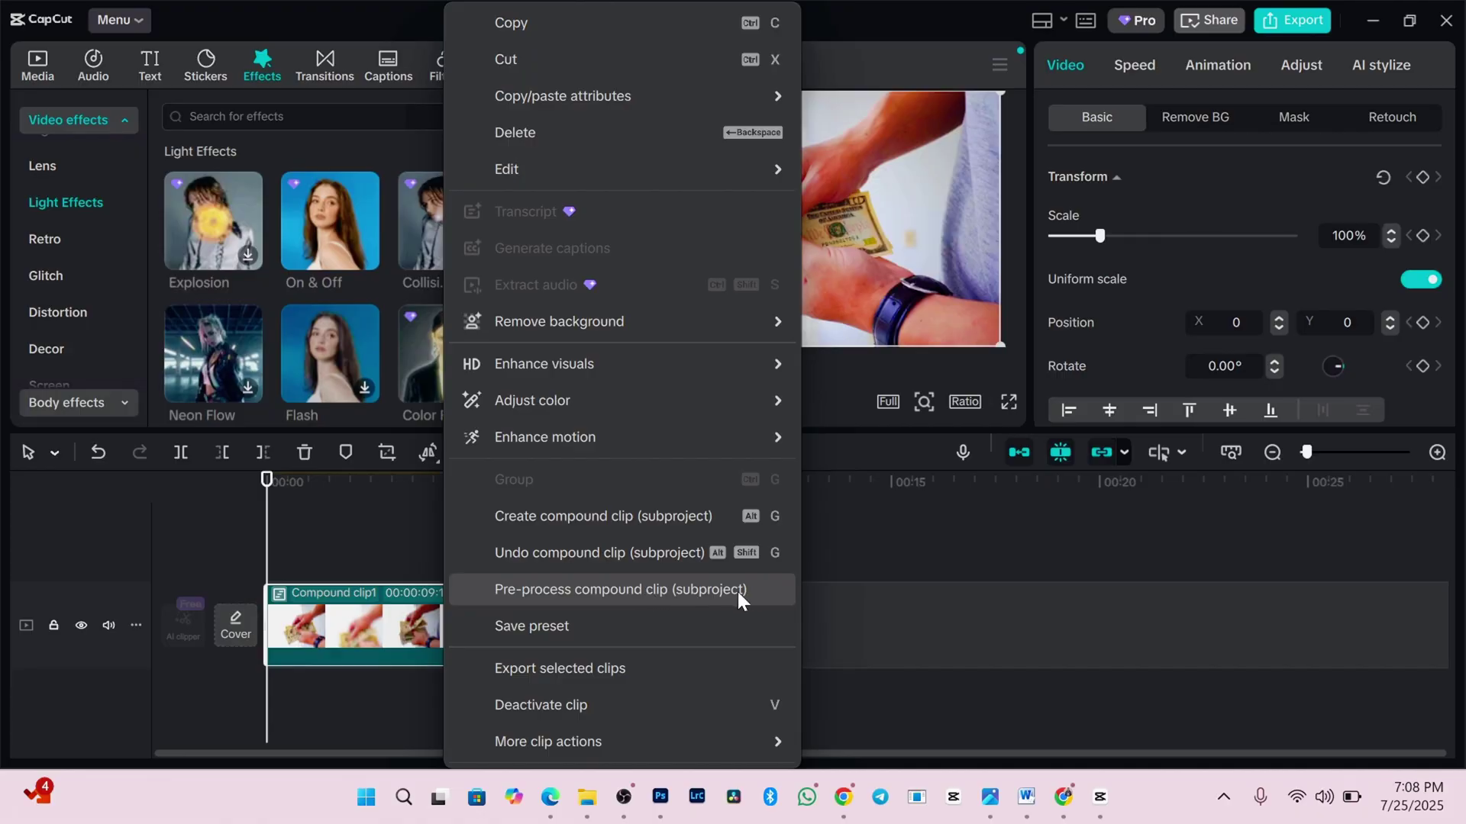
{"action": "left_click", "coordinate": [618, 593]}
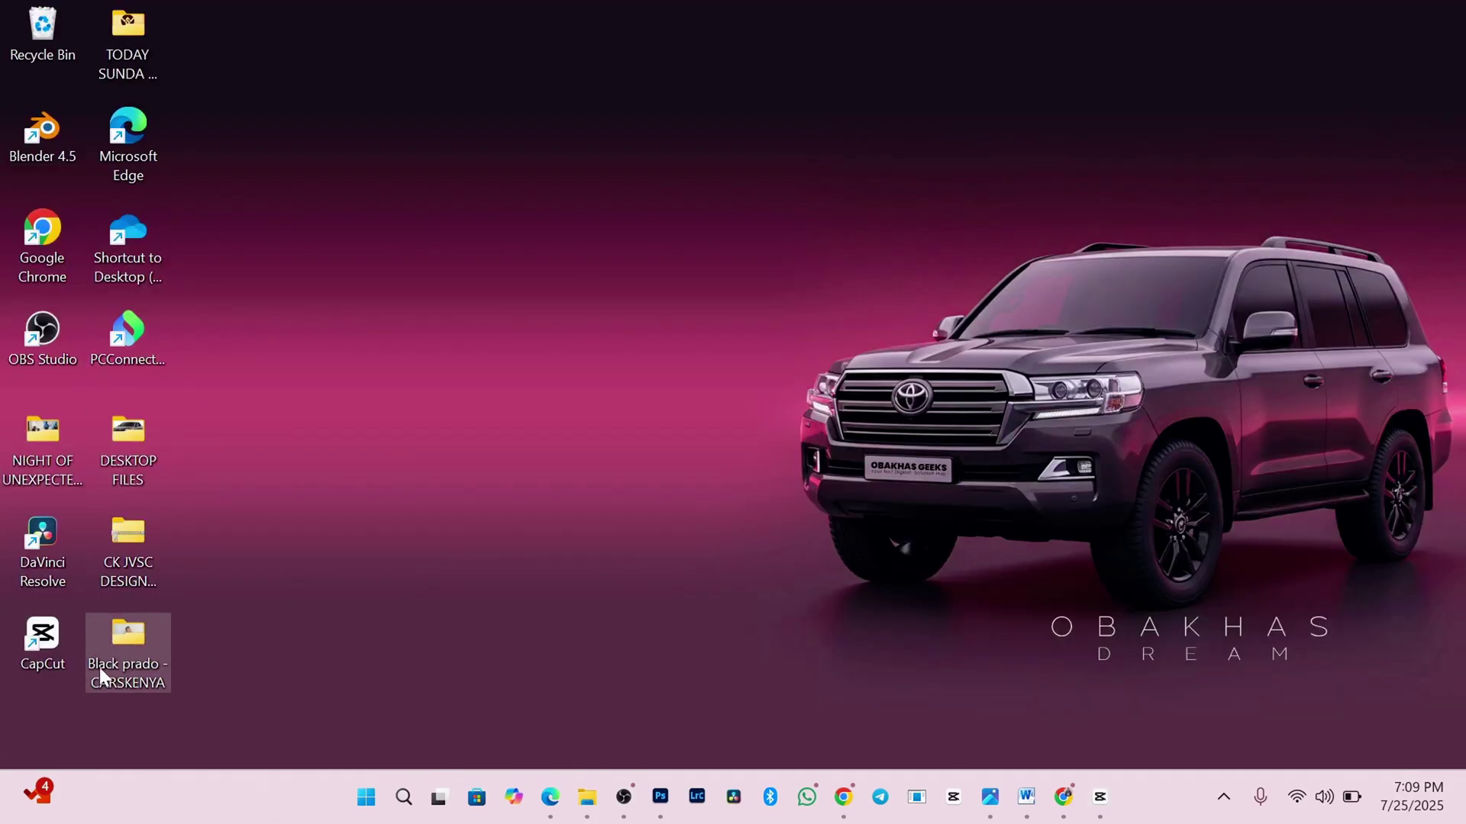
Open the CapCut desktop shortcut's Properties and go to its file location
{"action": "right_click", "coordinate": [48, 641]}
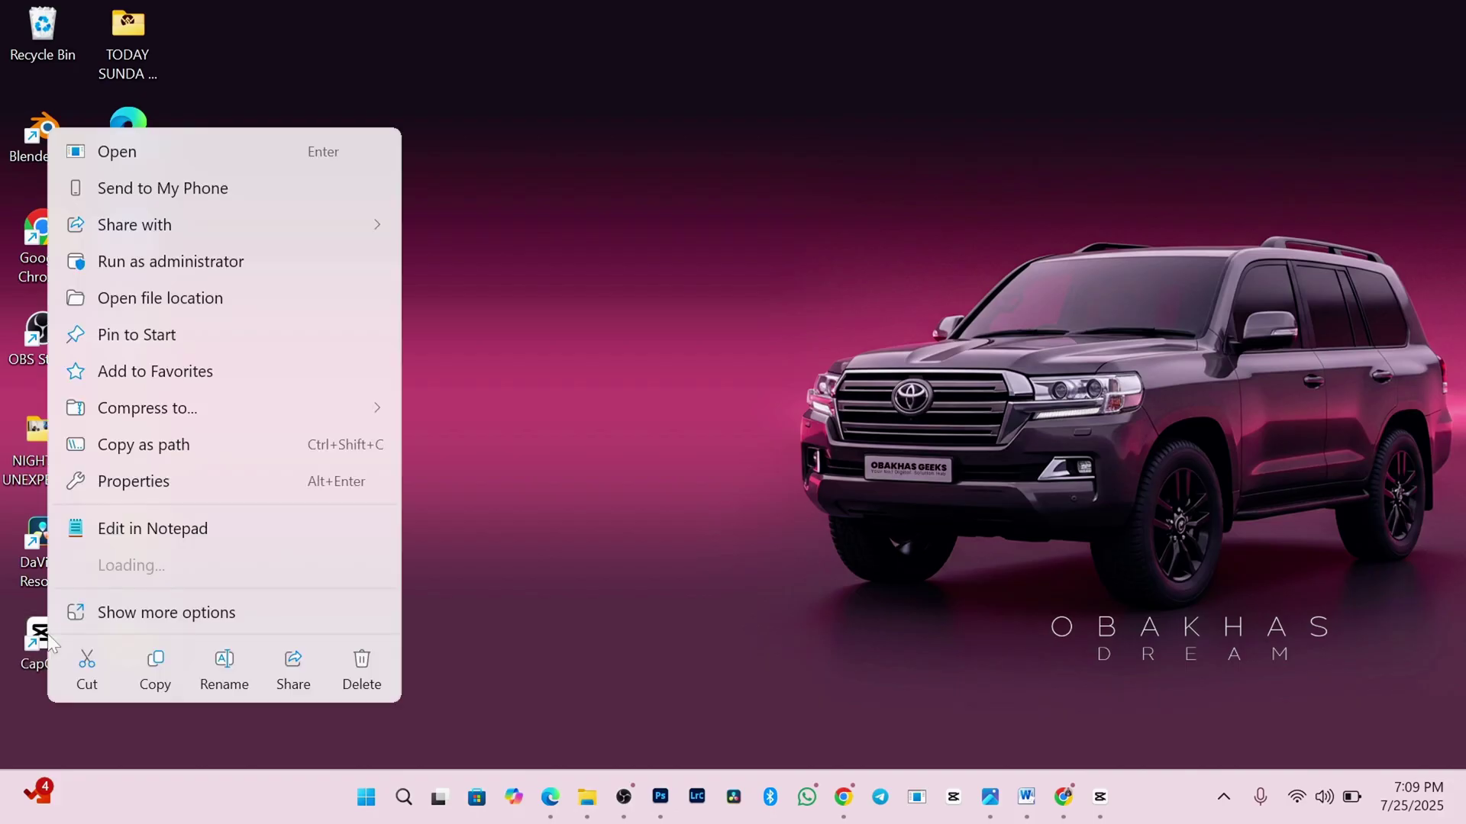
{"action": "key", "text": "alt+Return"}
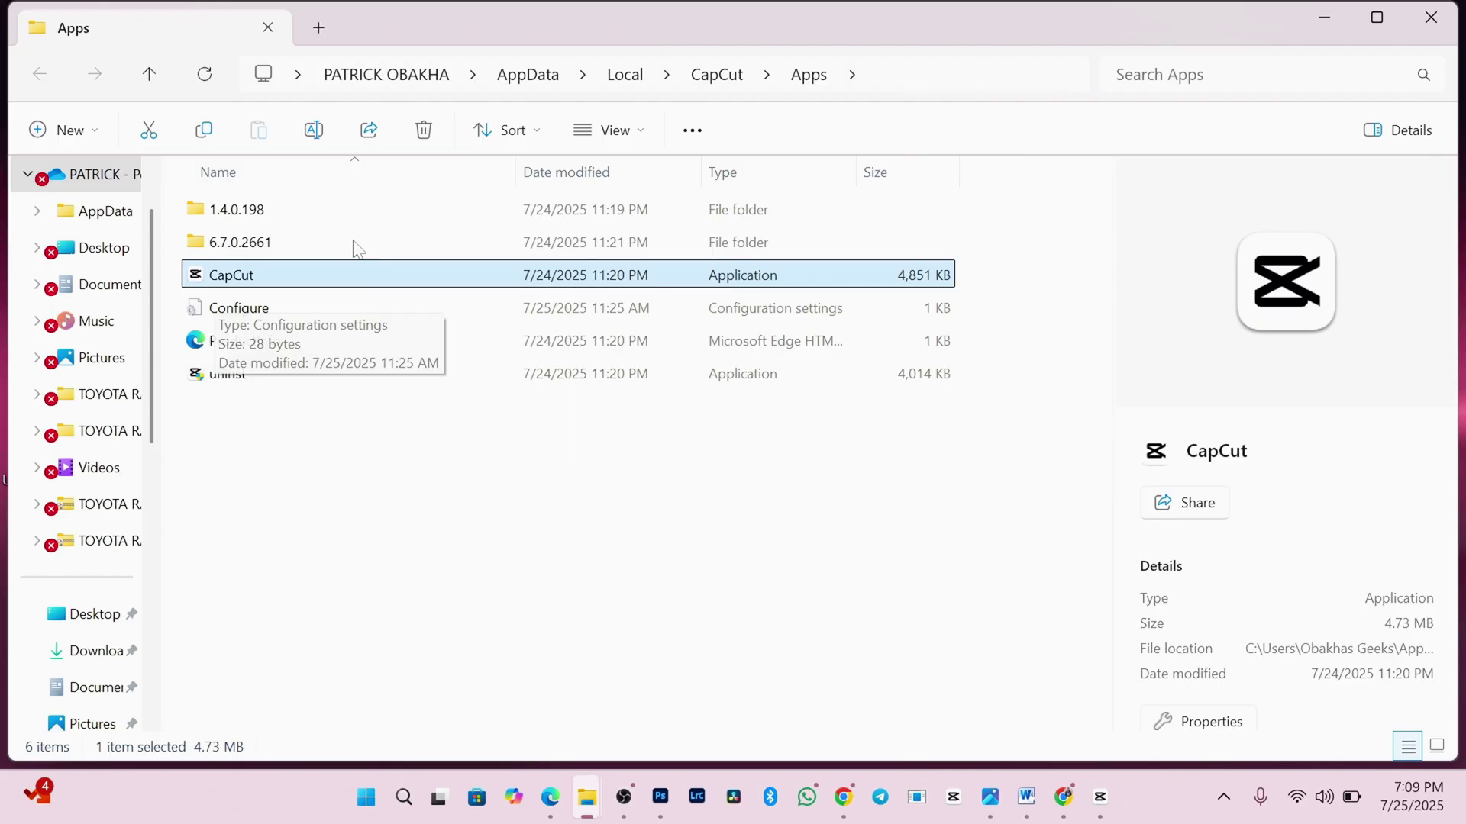
Go from the CapCut folder through User Data > Projects into com.lveditor.draft
{"action": "left_click", "coordinate": [149, 77]}
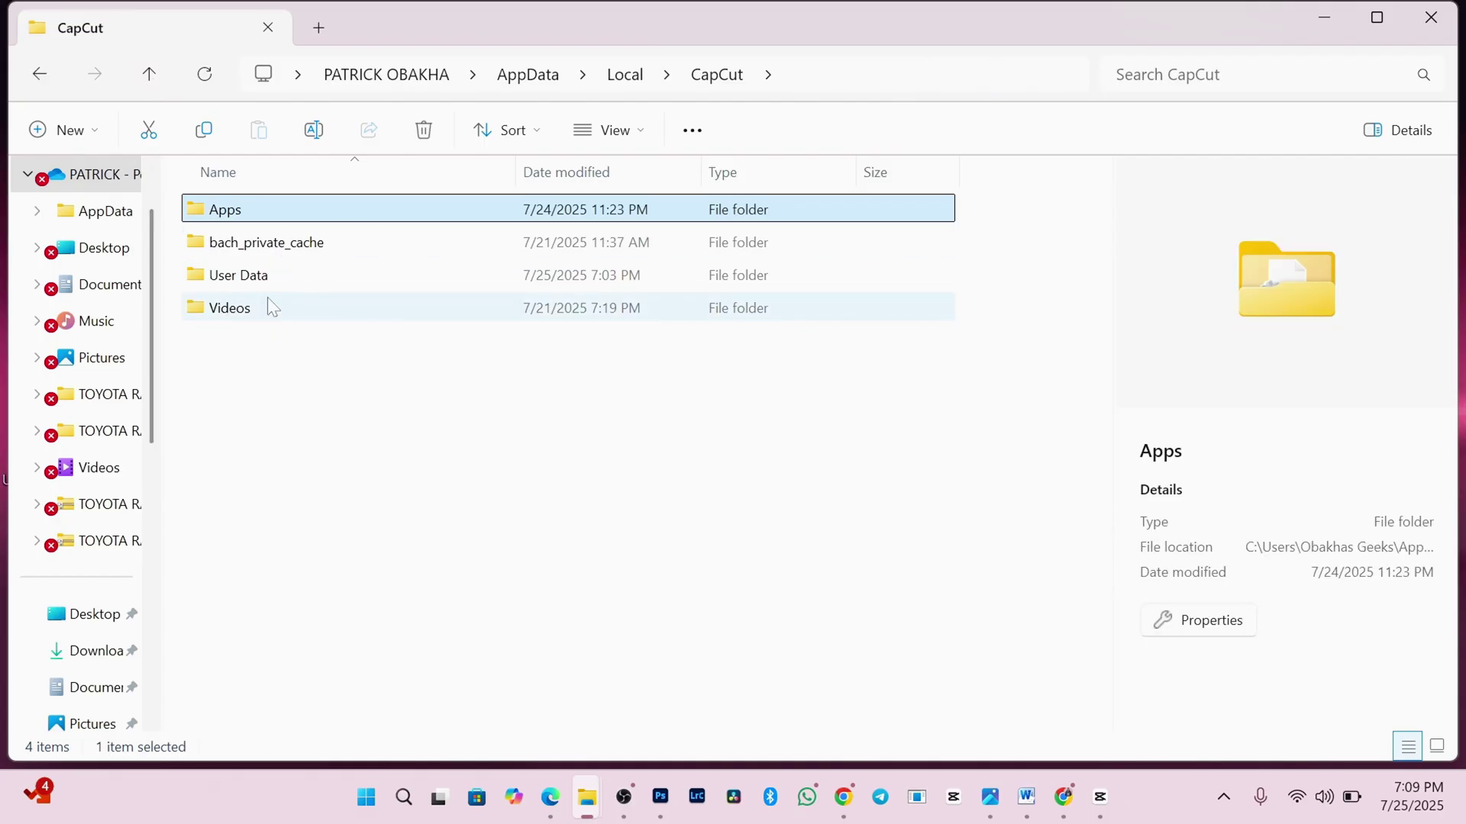
{"action": "double_click", "coordinate": [262, 280]}
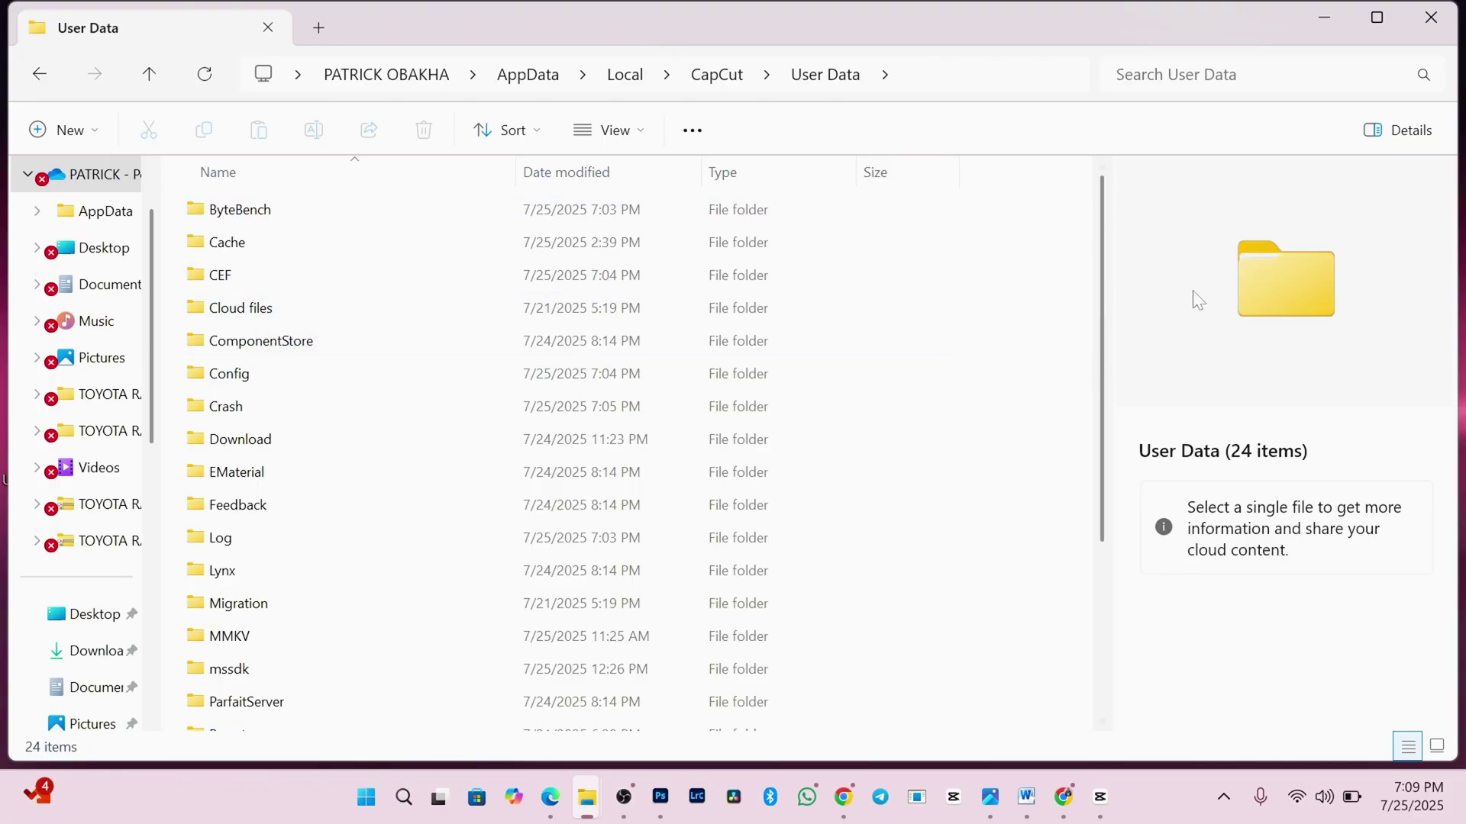
{"action": "scroll", "coordinate": [1108, 311], "scroll_direction": "down", "scroll_amount": 3}
{"action": "double_click", "coordinate": [275, 526]}
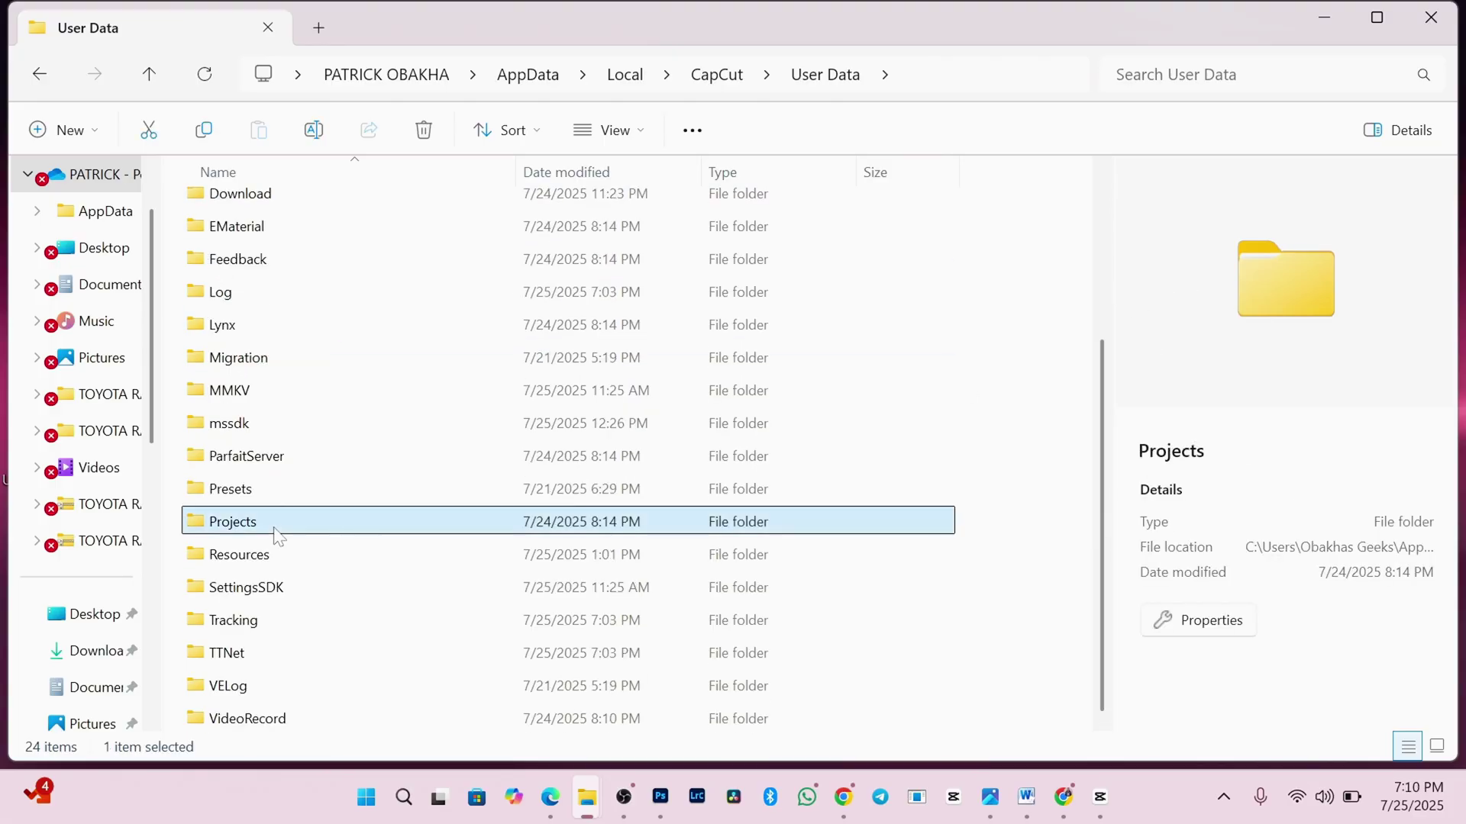
{"action": "left_click", "coordinate": [273, 212]}
{"action": "double_click", "coordinate": [275, 218]}
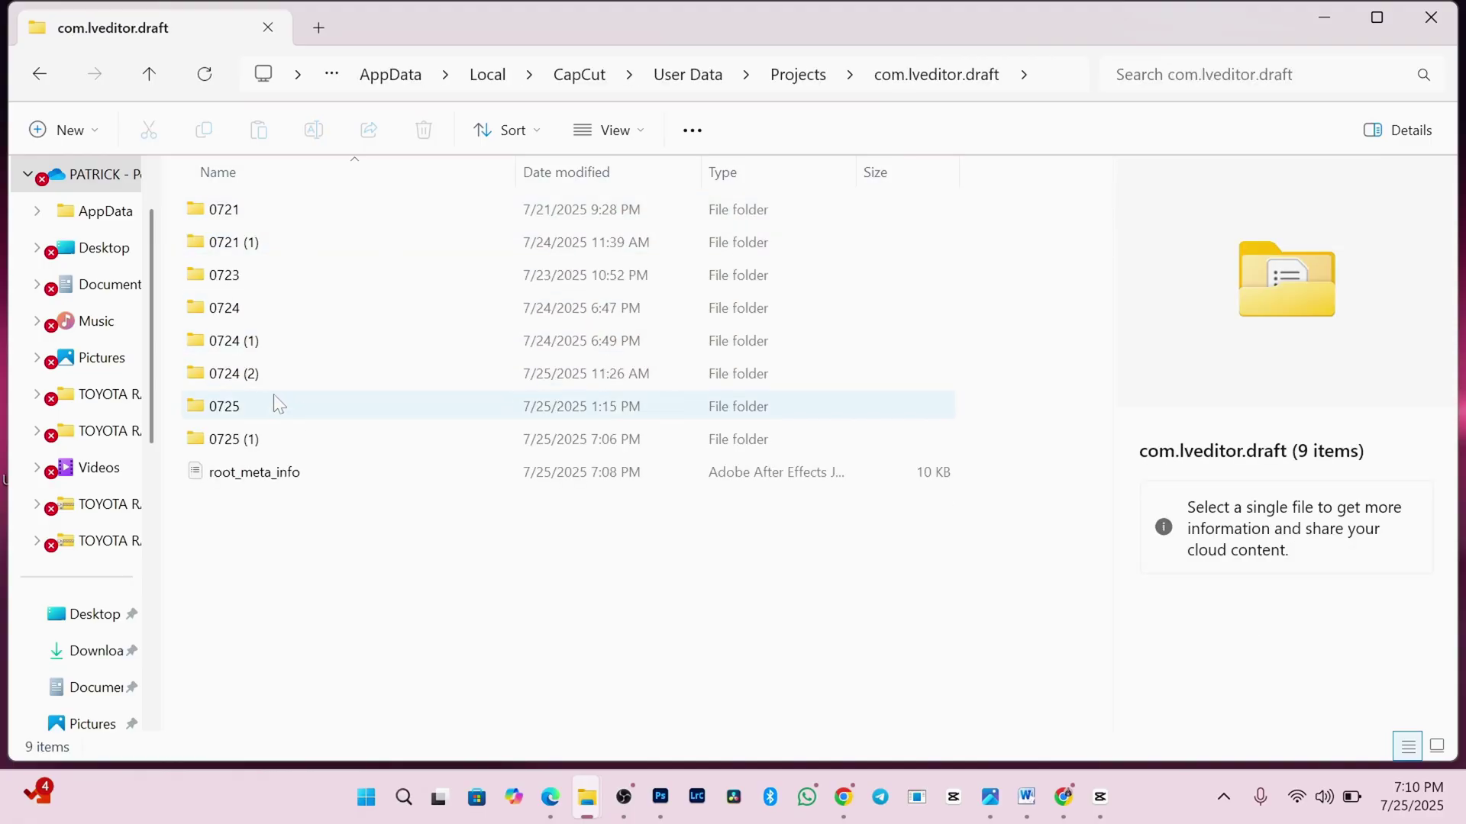
Switch briefly to the CapCut editor, then bring the com.lveditor.draft window back
{"action": "mouse_move", "coordinate": [264, 374]}
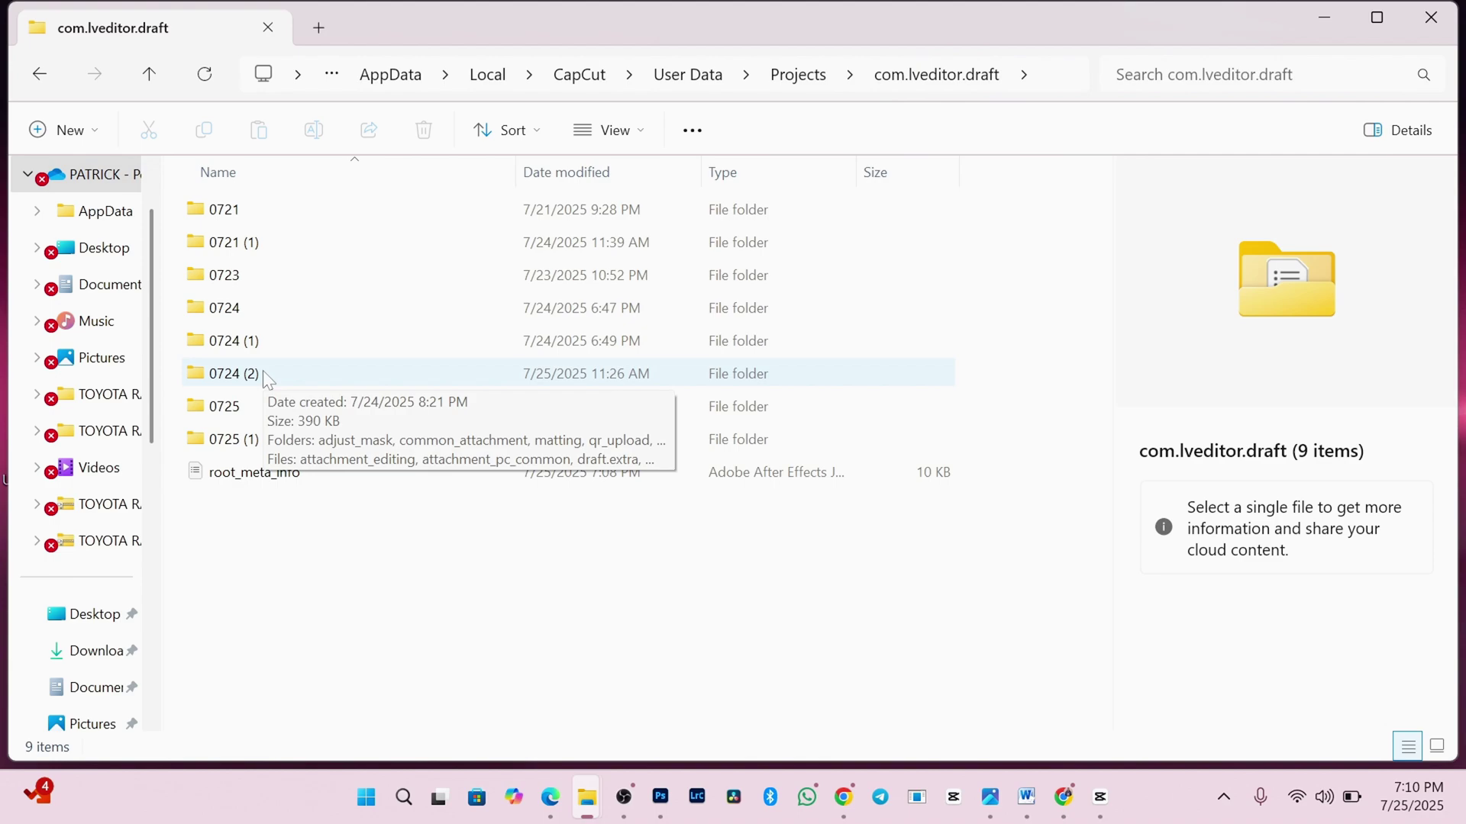
{"action": "left_click", "coordinate": [1099, 794]}
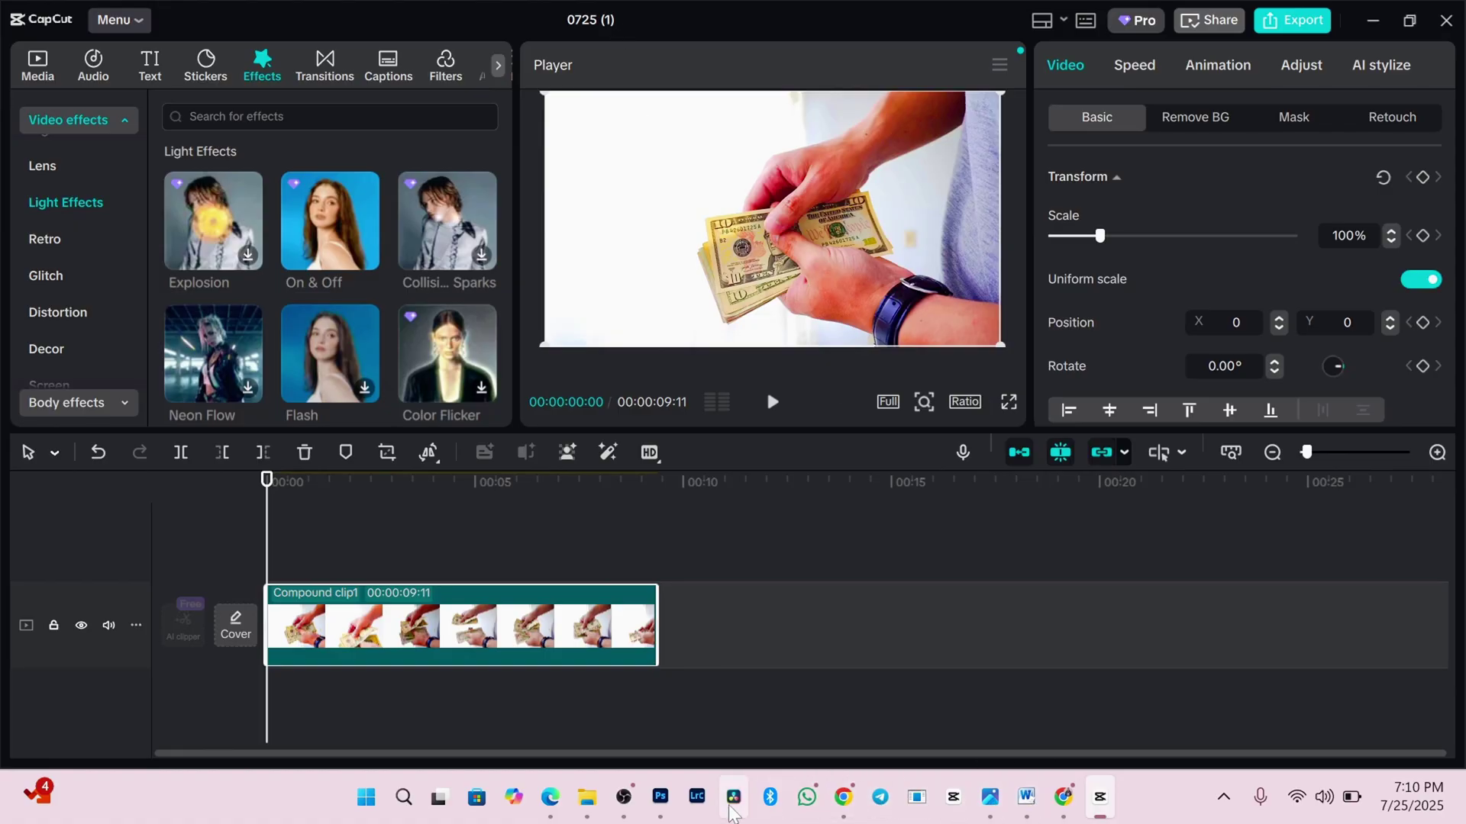
{"action": "mouse_move", "coordinate": [587, 800]}
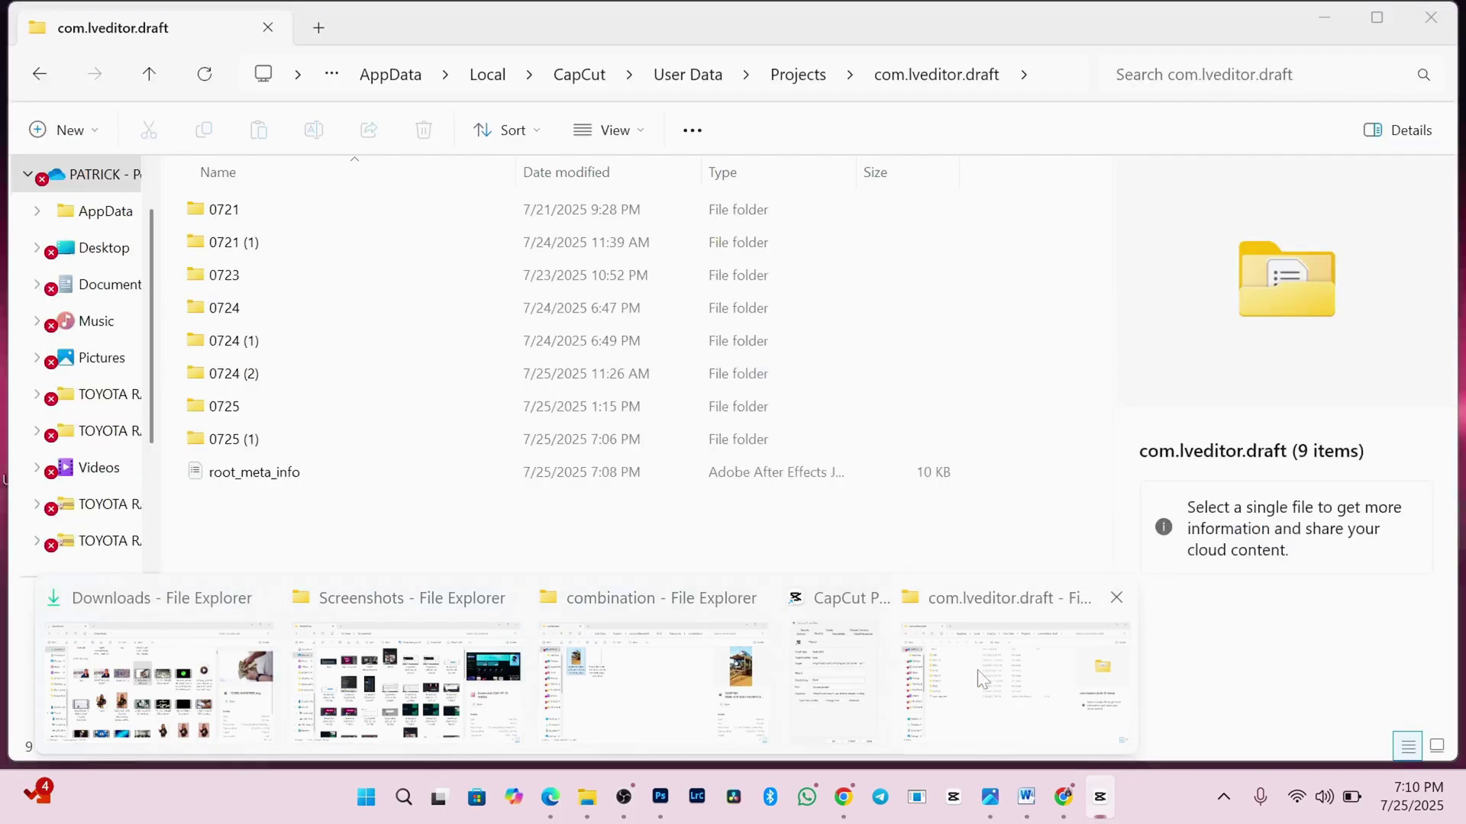
{"action": "left_click", "coordinate": [981, 677]}
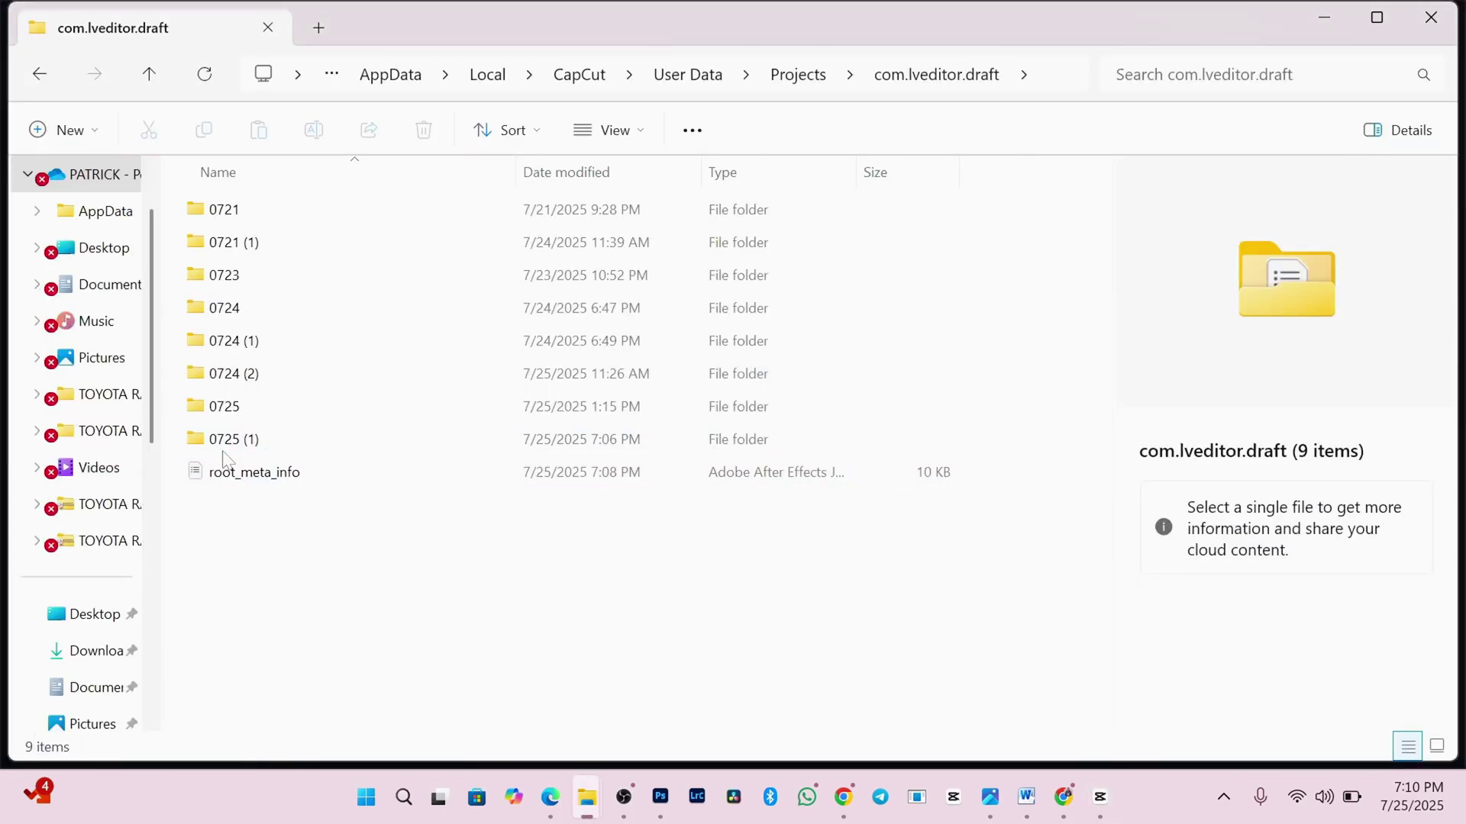
Open 0725 (1) > Resources > combination and select the rendered MP4 video
{"action": "mouse_move", "coordinate": [273, 436]}
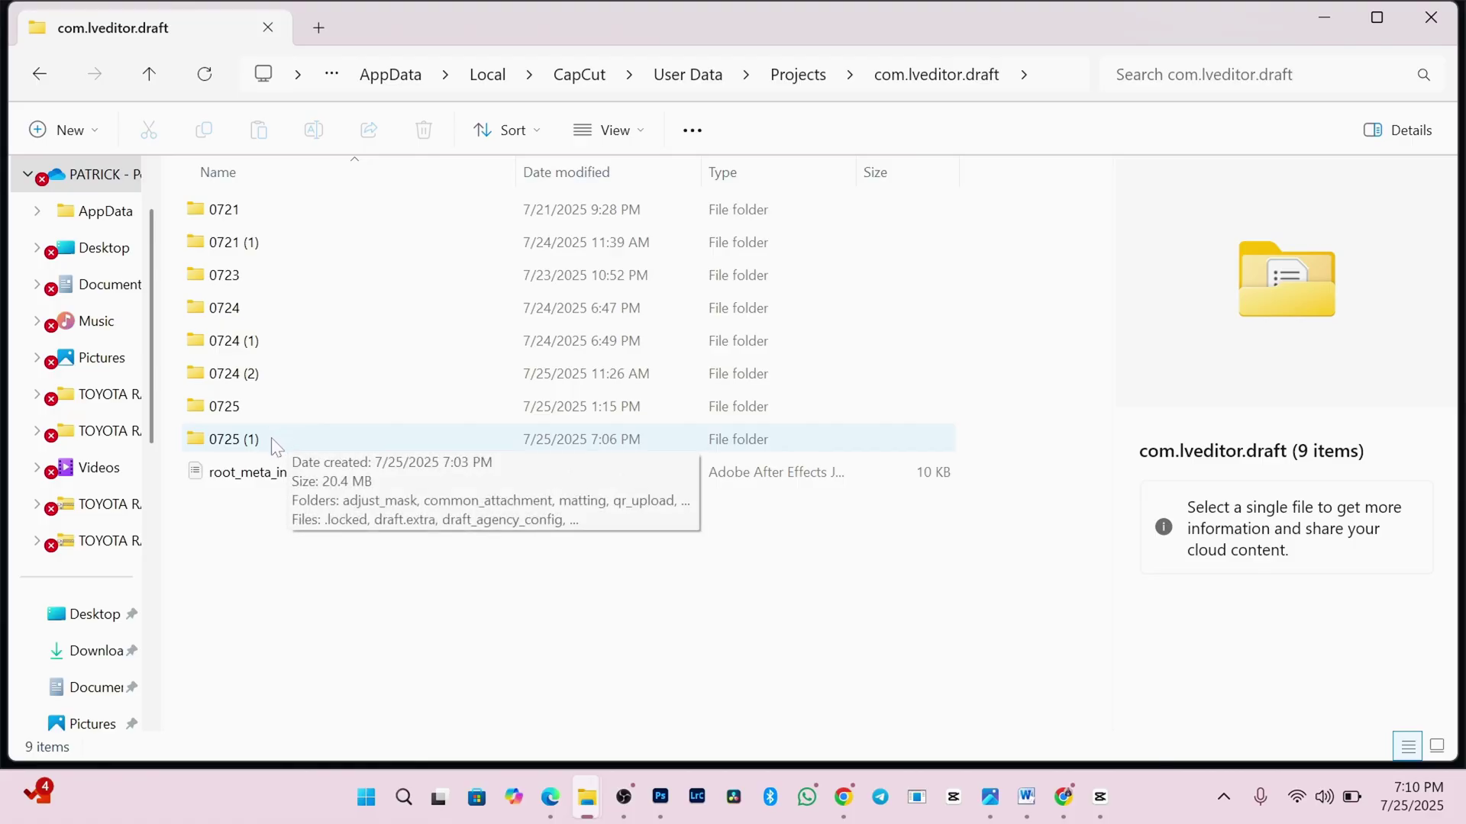
{"action": "double_click", "coordinate": [273, 441]}
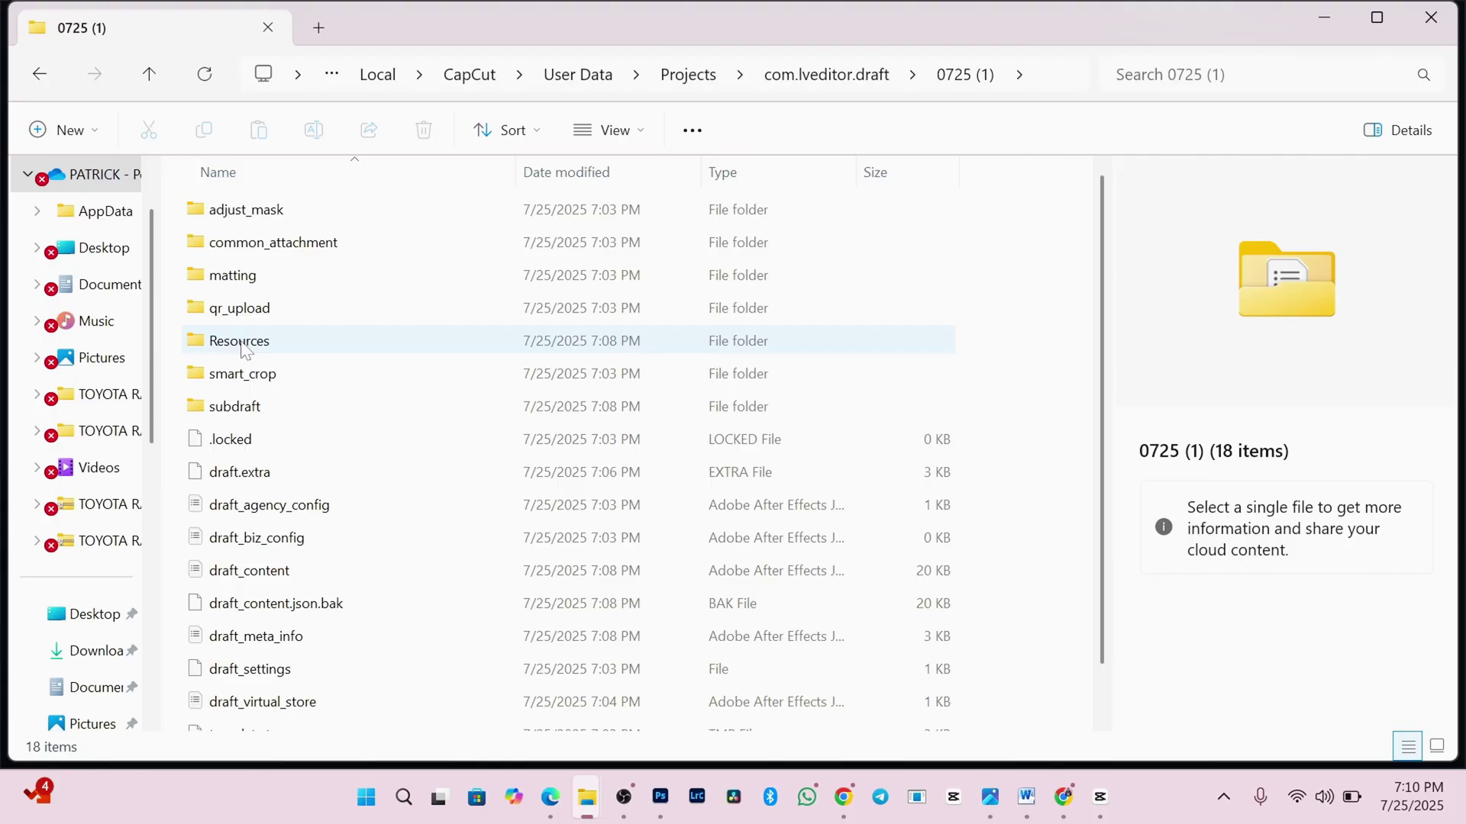
{"action": "double_click", "coordinate": [243, 345]}
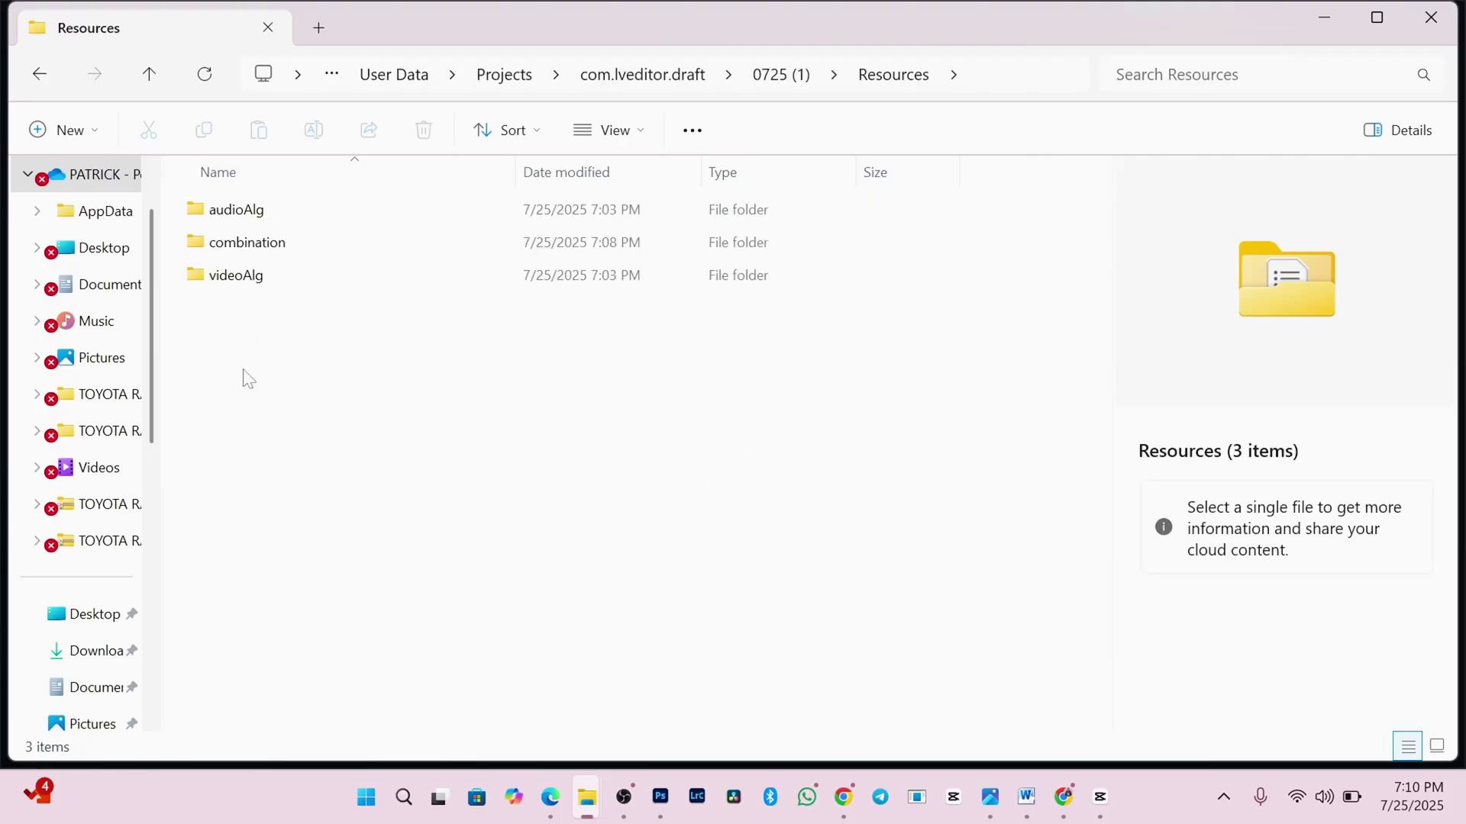
{"action": "double_click", "coordinate": [286, 249]}
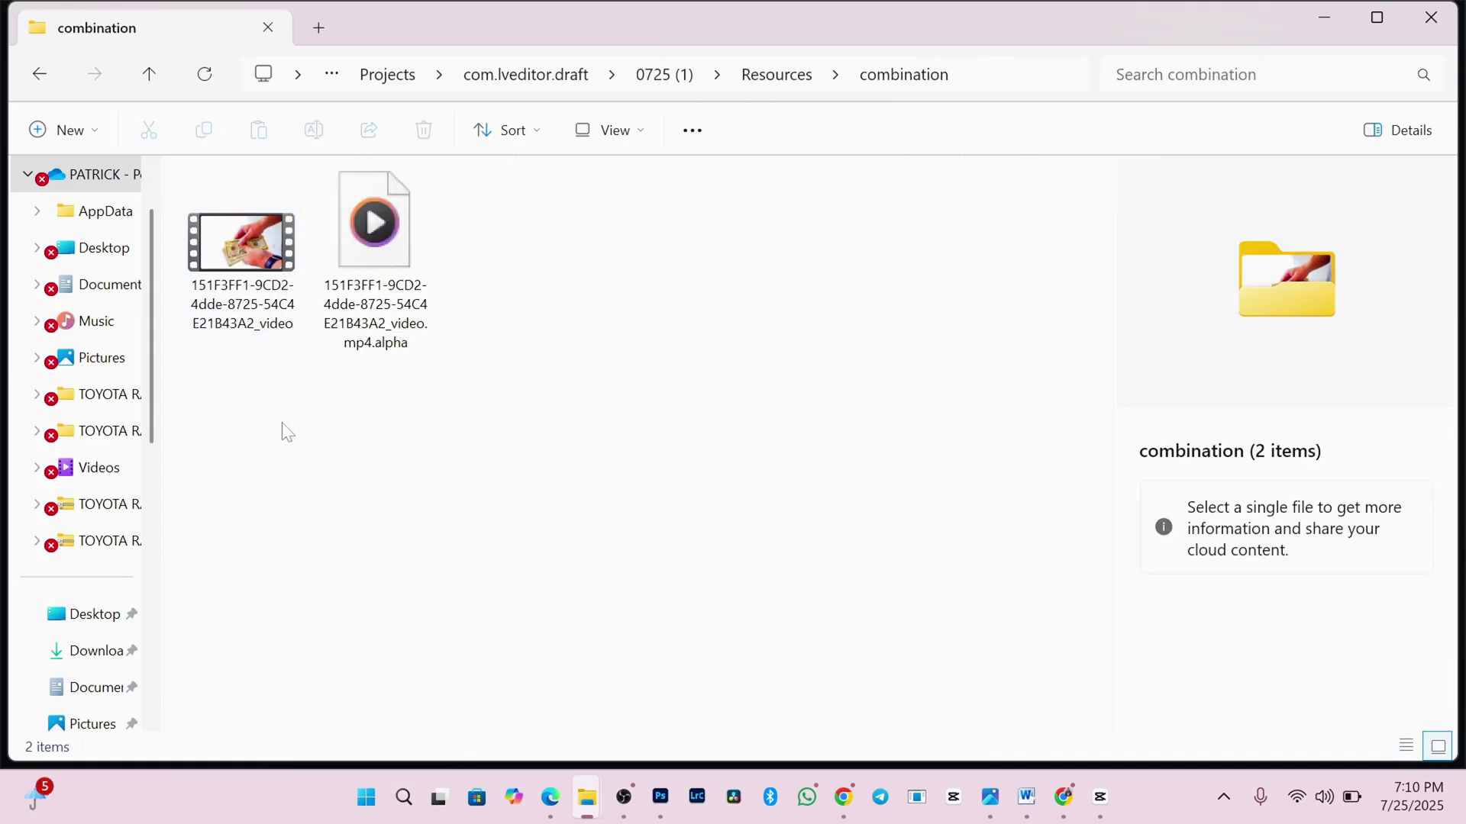
{"action": "left_click", "coordinate": [251, 250]}
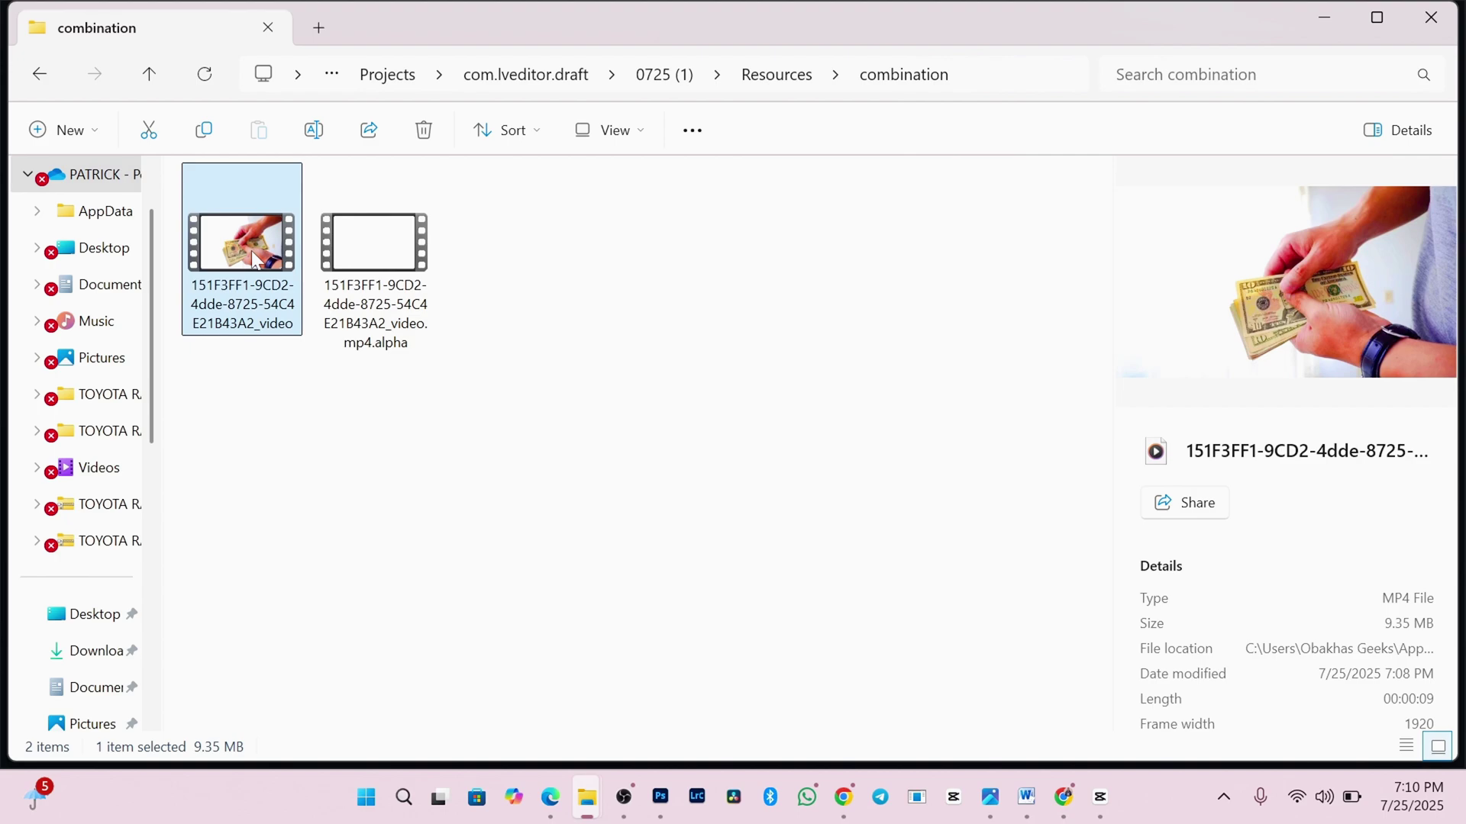